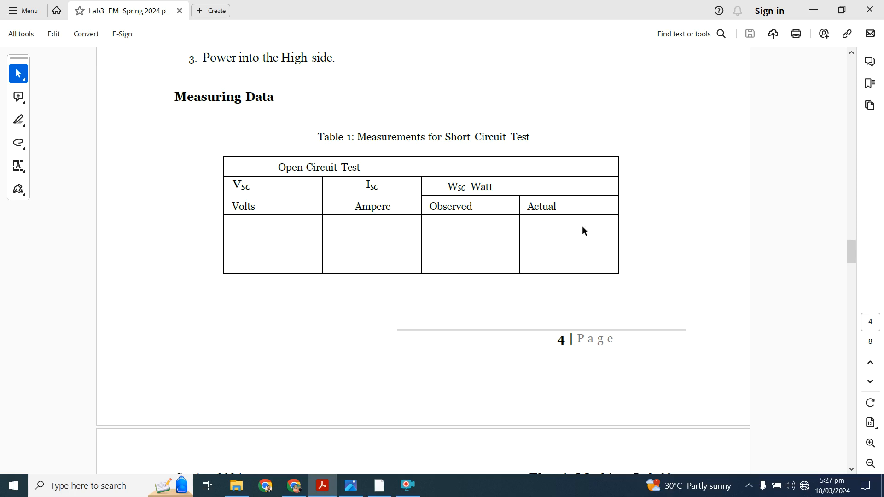
- Review the short circuit test calculations and equivalent circuit section in the lab manual, along with the handwritten notes image
{"action": "left_click_drag", "start_coordinate": [851, 251], "coordinate": [862, 272]}
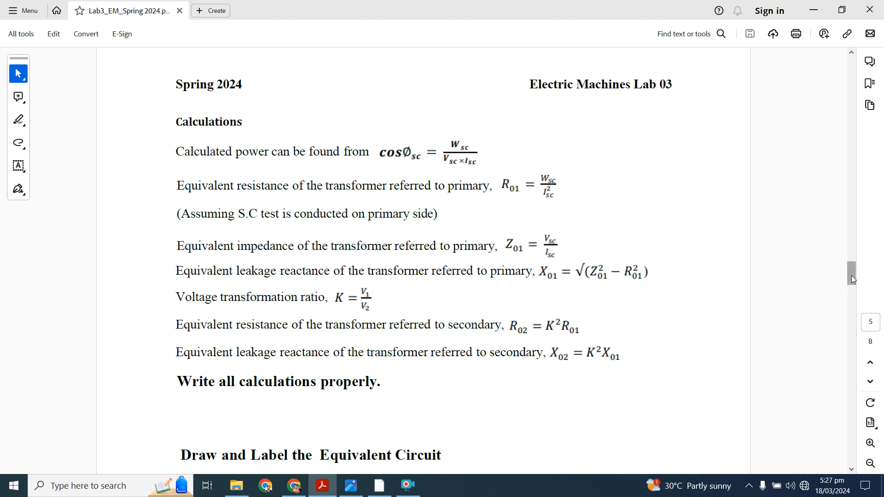
{"action": "left_click_drag", "start_coordinate": [851, 275], "coordinate": [855, 286]}
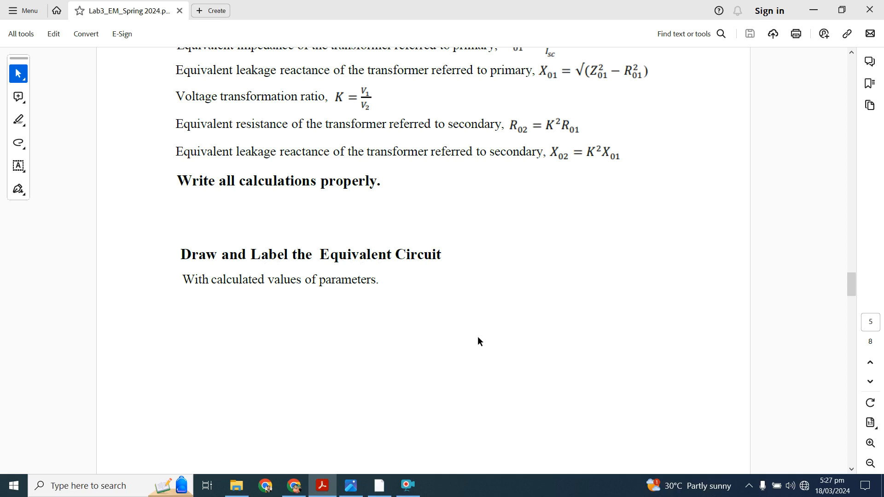
{"action": "left_click", "coordinate": [351, 486]}
{"action": "scroll", "coordinate": [461, 236], "scroll_direction": "up", "scroll_amount": 5}
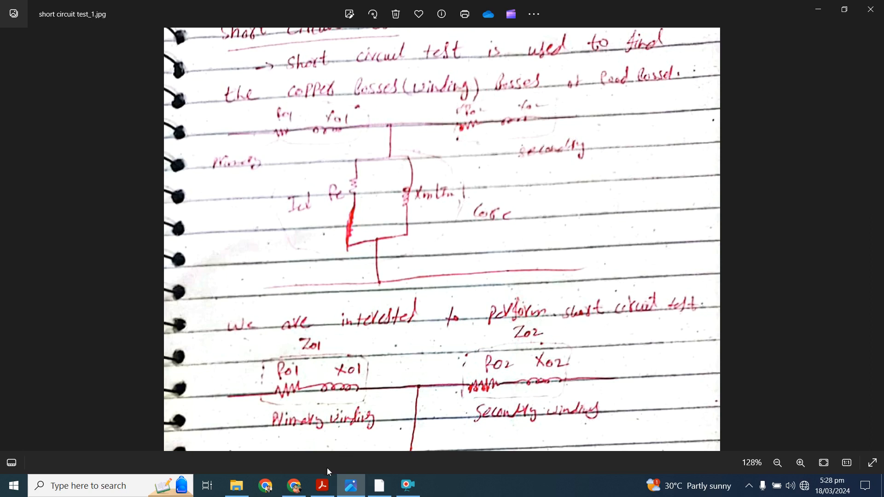
{"action": "left_click", "coordinate": [322, 486]}
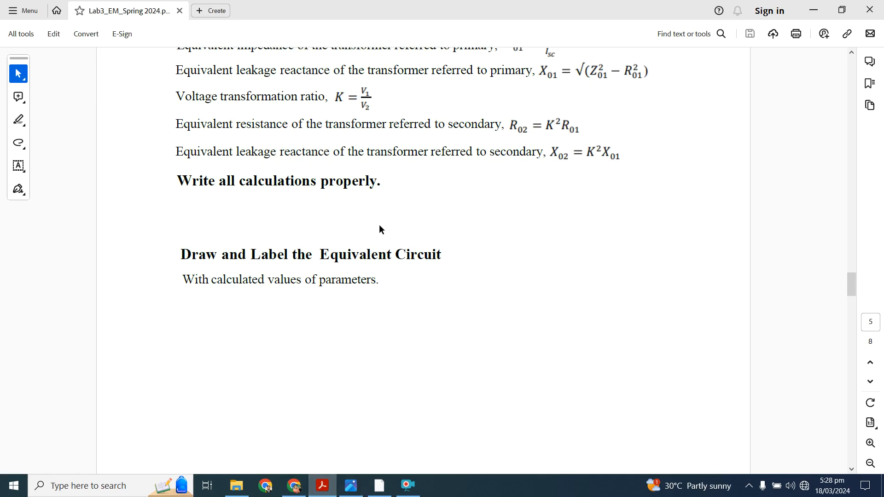
{"action": "mouse_move", "coordinate": [852, 283]}
{"action": "left_mouse_down"}
{"action": "mouse_move", "coordinate": [862, 323]}
{"action": "mouse_move", "coordinate": [860, 291]}
{"action": "left_mouse_up"}
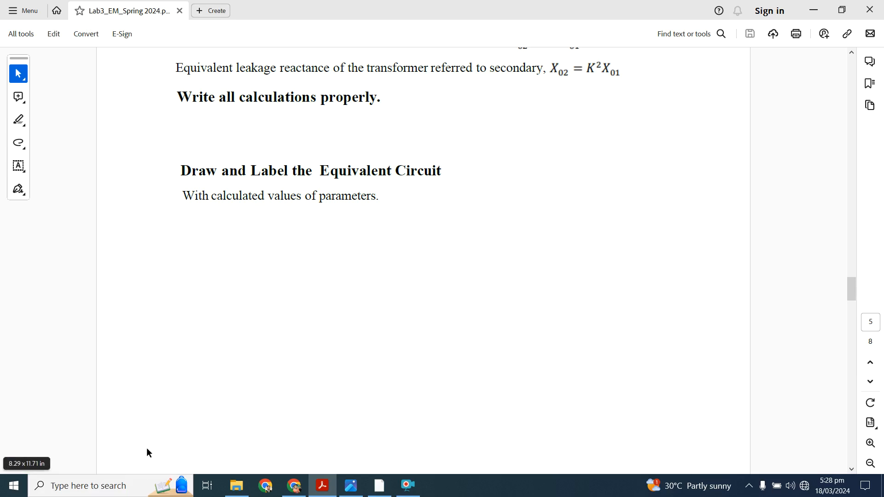
- Find MATLAB through the Windows search and launch it
{"action": "left_click", "coordinate": [102, 489]}
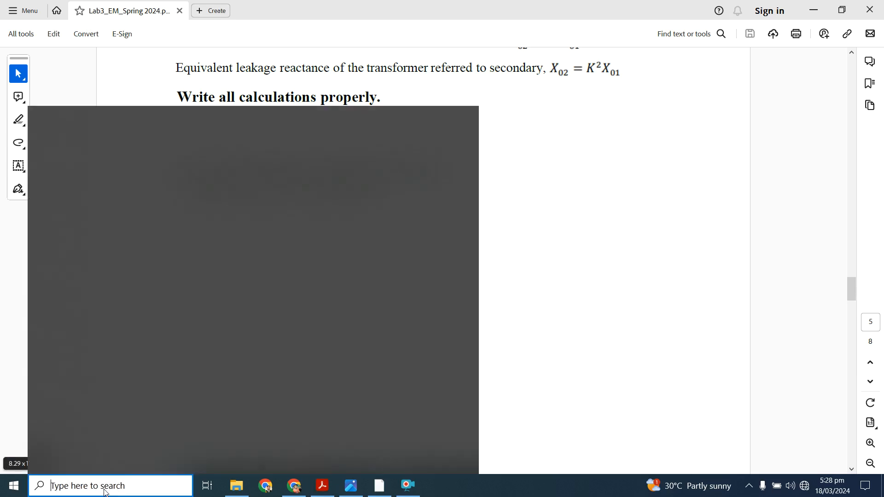
{"action": "type", "text": "matlab"}
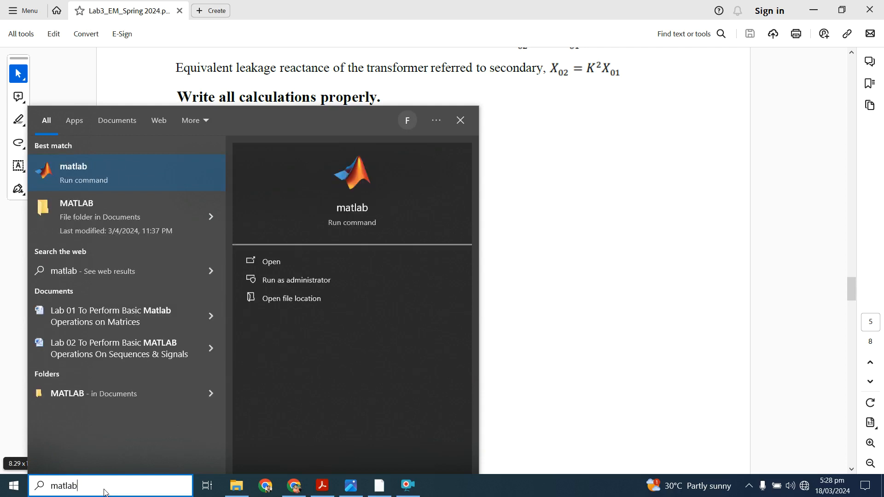
{"action": "left_click", "coordinate": [73, 189]}
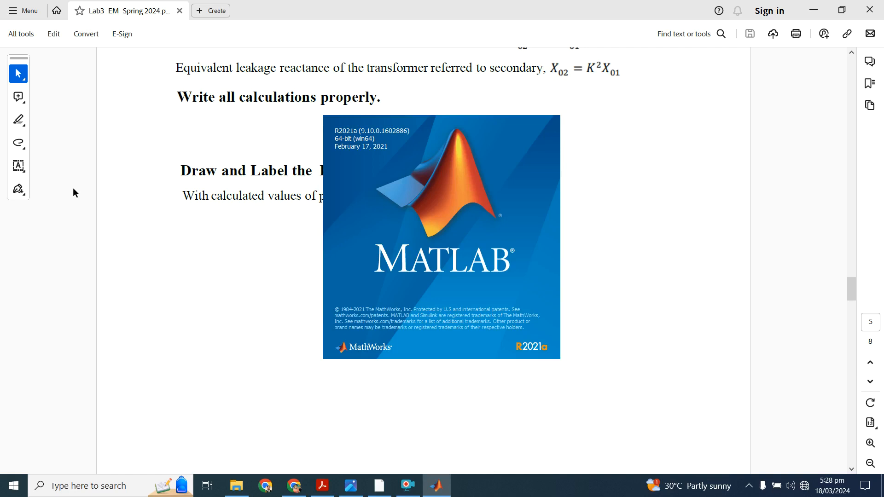
{"action": "left_click", "coordinate": [409, 484]}
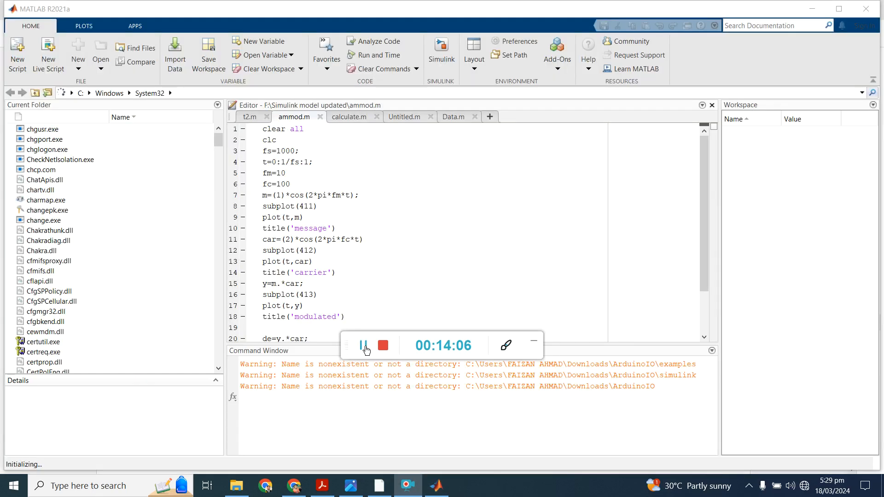
{"action": "left_click", "coordinate": [535, 341]}
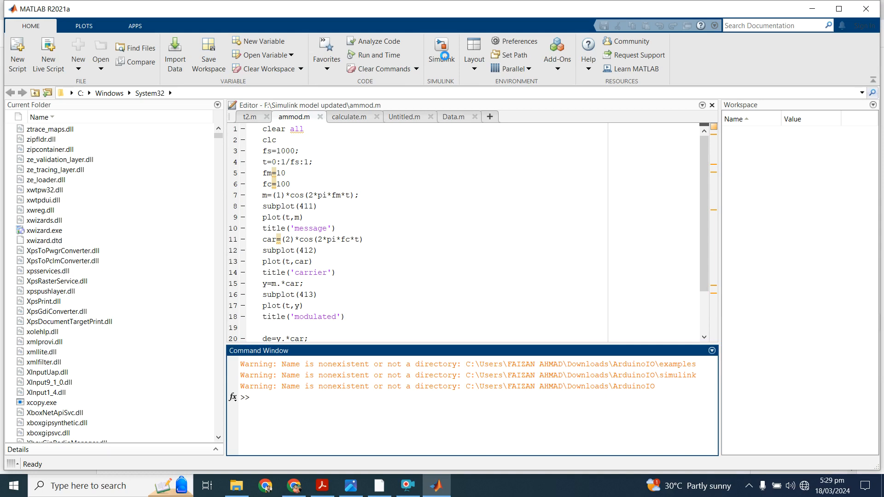
- Start Simulink from MATLAB, create a blank model and maximize its window
{"action": "left_click", "coordinate": [443, 55]}
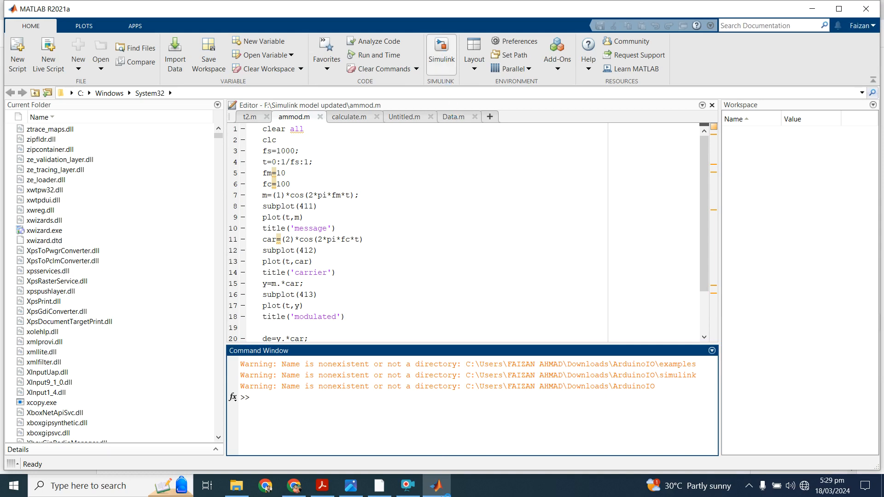
{"action": "left_click", "coordinate": [407, 488]}
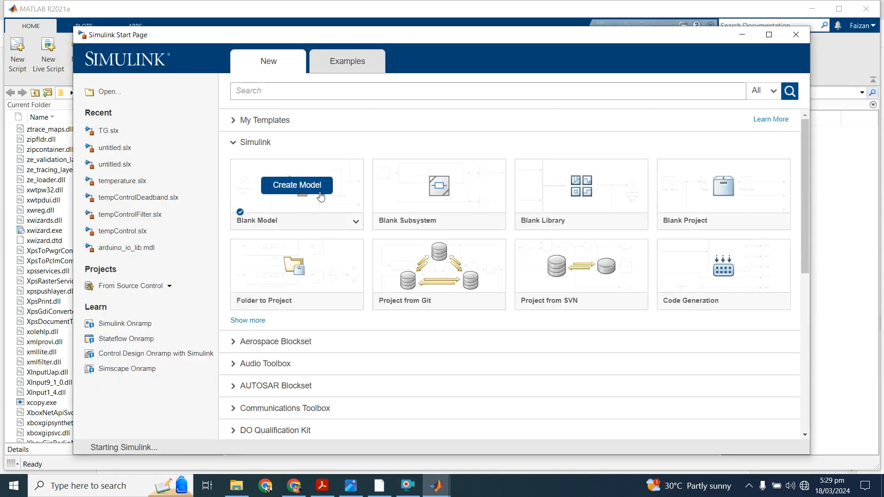
{"action": "left_click", "coordinate": [321, 195]}
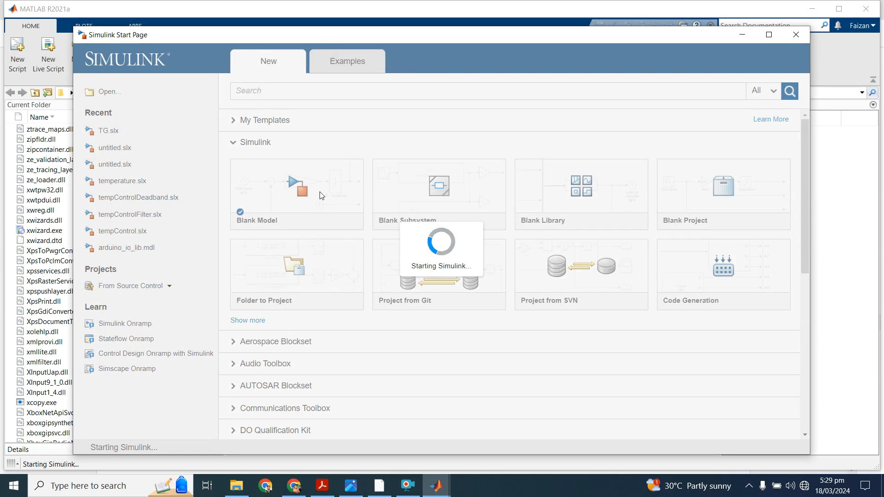
{"action": "left_click", "coordinate": [413, 488]}
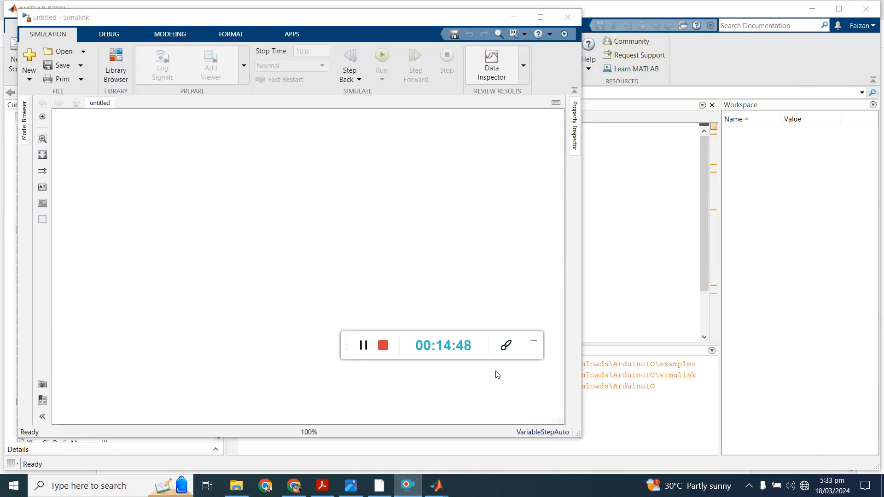
{"action": "left_click", "coordinate": [534, 345]}
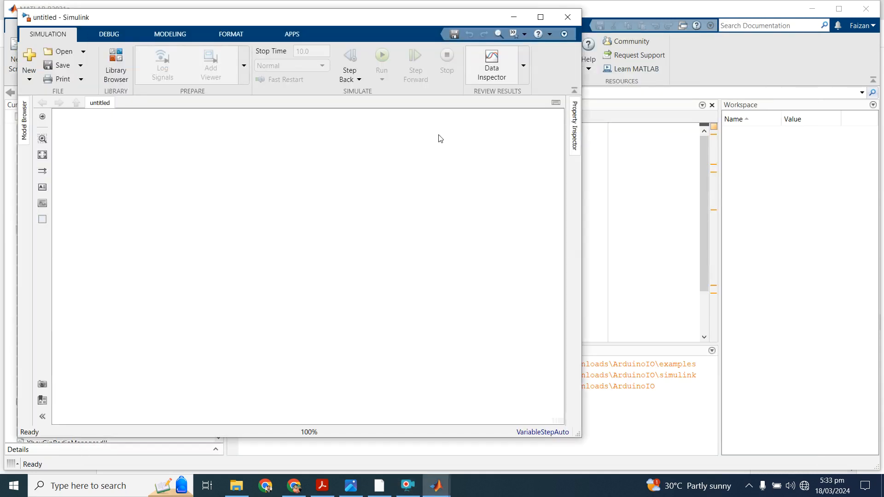
{"action": "left_click", "coordinate": [541, 17]}
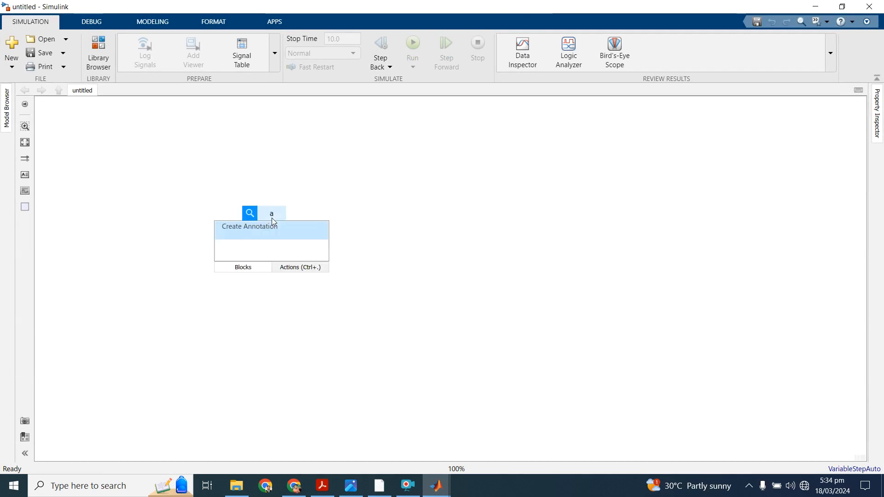
- Add an AC Voltage Source block to the empty model canvas by searching for "ac"
{"action": "type", "text": "ac"}
{"action": "key", "text": "Down"}
{"action": "key", "text": "Up"}
{"action": "key", "text": "Return"}
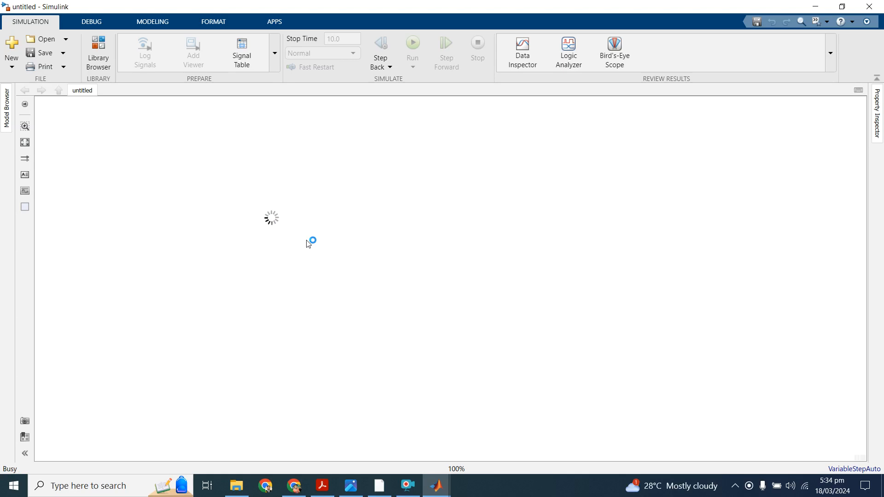
{"action": "left_click", "coordinate": [409, 486]}
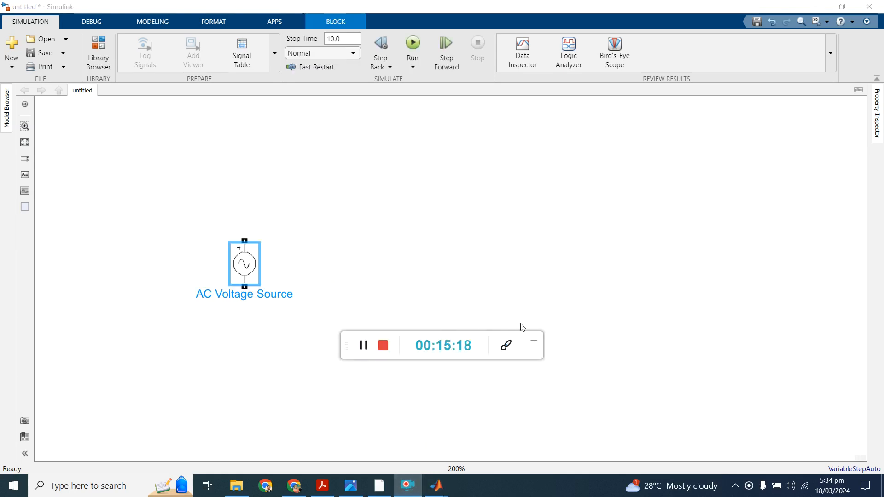
{"action": "left_click", "coordinate": [534, 343]}
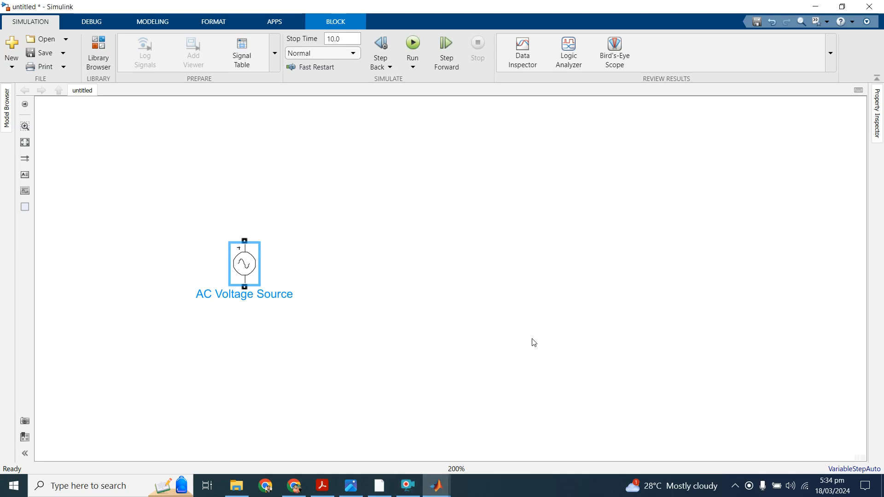
- Add a Linear Transformer block from the Power Grid Elements library beside the AC voltage source
{"action": "double_click", "coordinate": [463, 236]}
{"action": "type", "text": "linear"}
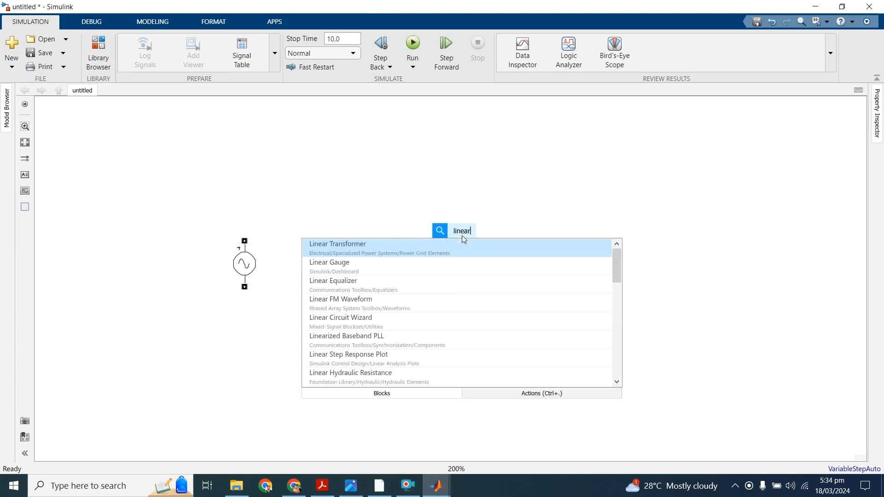
{"action": "left_click", "coordinate": [441, 268]}
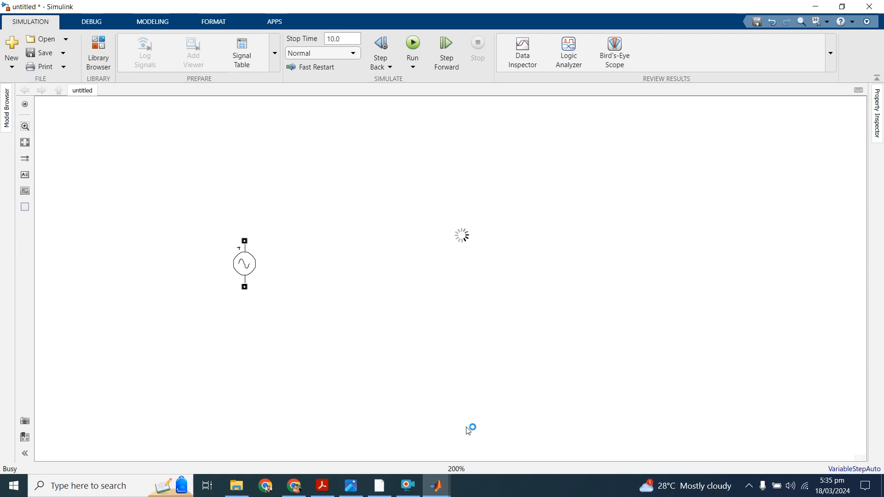
{"action": "left_click", "coordinate": [408, 486]}
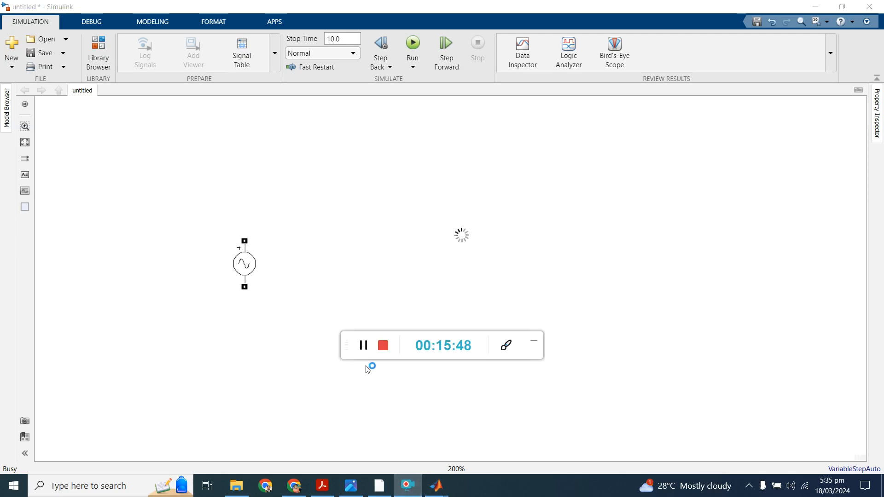
{"action": "left_click", "coordinate": [534, 345]}
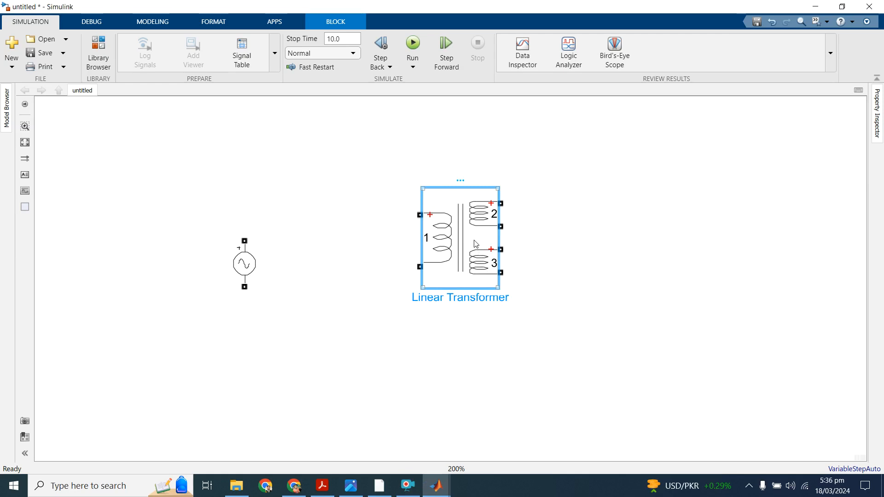
- Set the Linear Transformer's nominal frequency to 50 Hz and disable its three windings option
{"action": "double_click", "coordinate": [476, 244]}
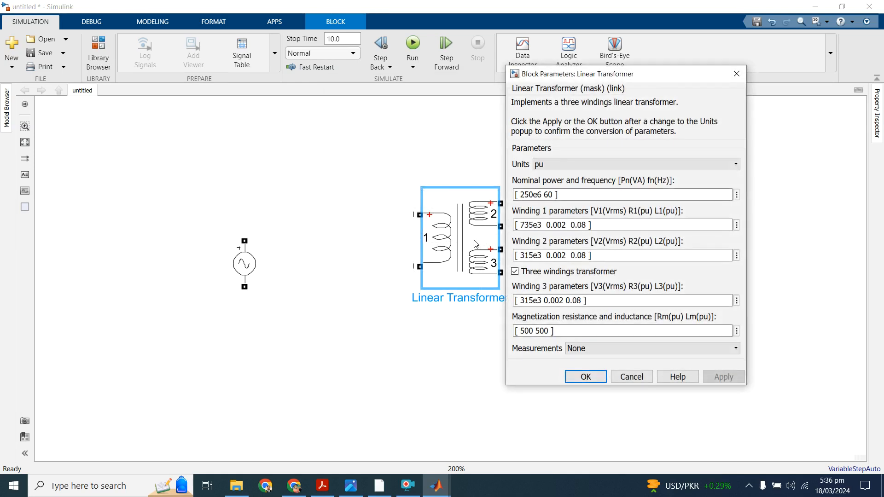
{"action": "left_click", "coordinate": [551, 196]}
{"action": "double_click", "coordinate": [551, 195]}
{"action": "left_click", "coordinate": [552, 195]}
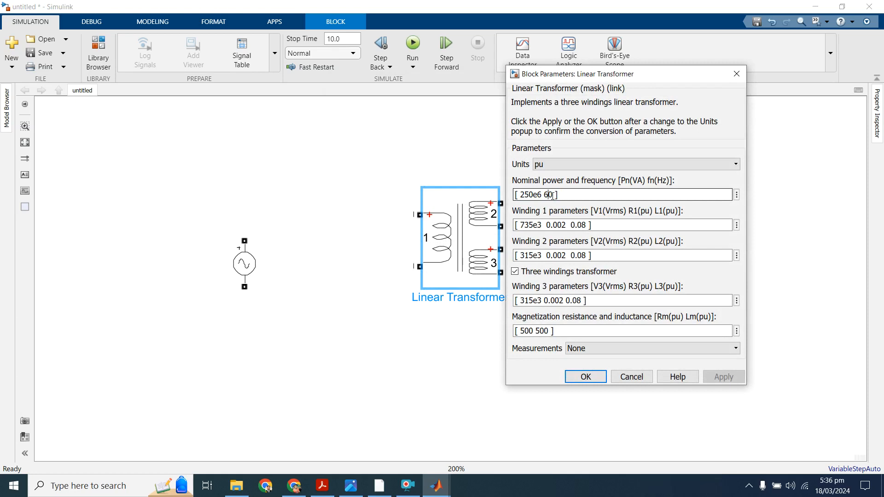
{"action": "key", "text": "BackSpace"}
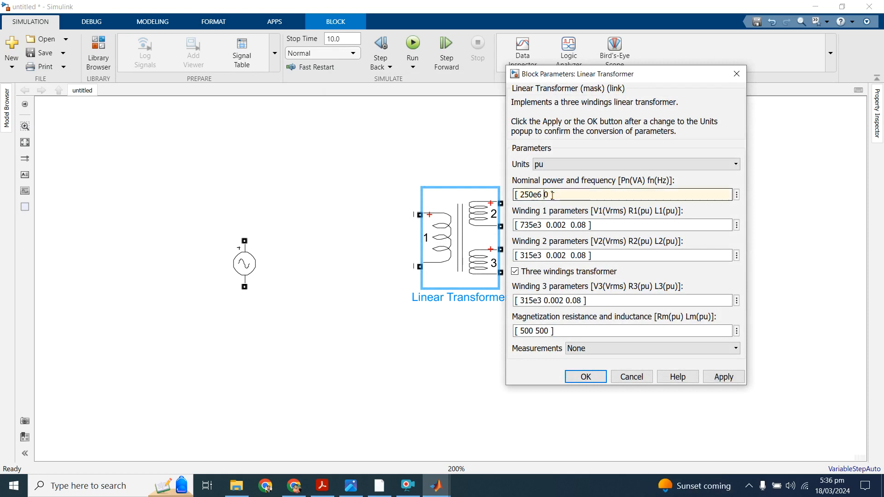
{"action": "type", "text": "5"}
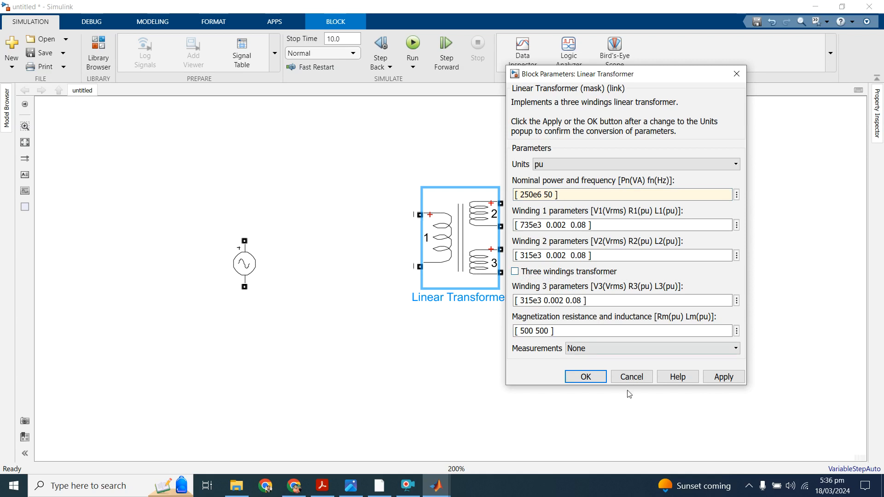
{"action": "left_click", "coordinate": [585, 376]}
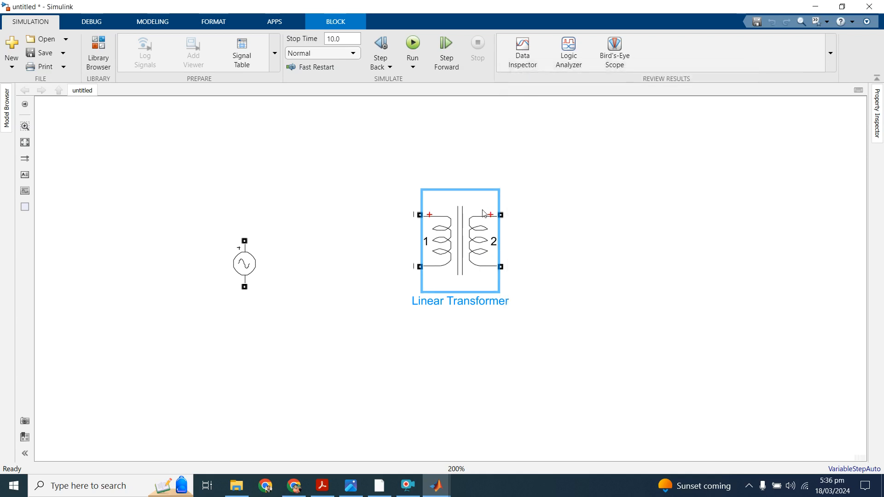
- Review the winding 1 and winding 2 parameters of the Linear Transformer
{"action": "double_click", "coordinate": [484, 246]}
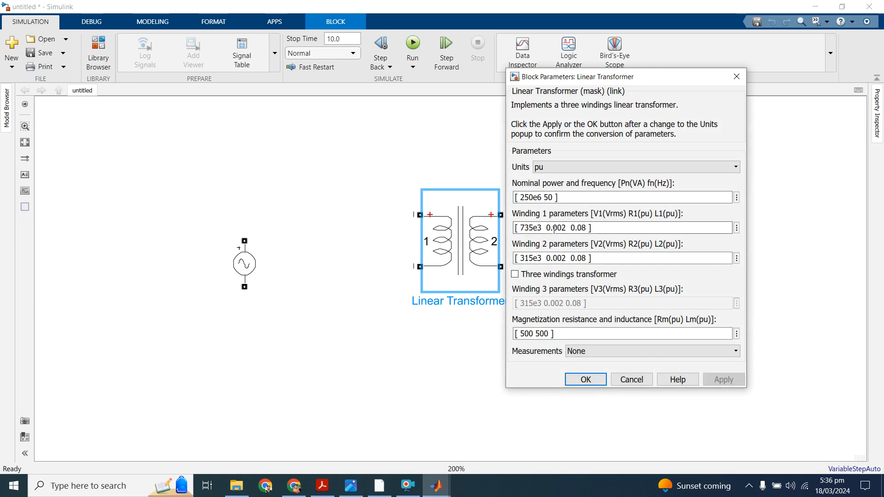
{"action": "left_click", "coordinate": [538, 259]}
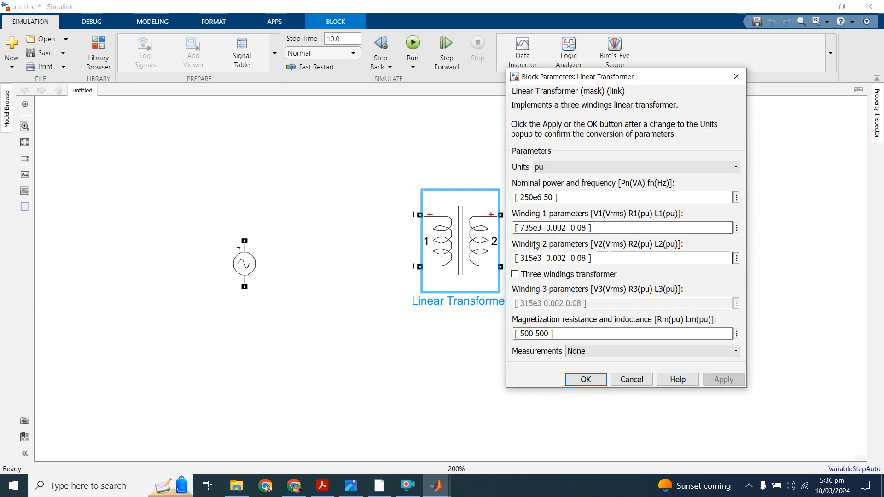
{"action": "left_click", "coordinate": [529, 229]}
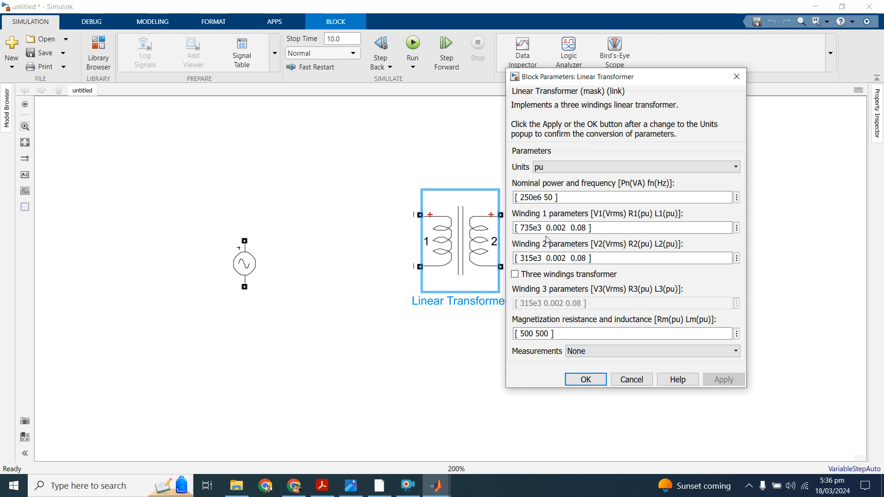
{"action": "left_click", "coordinate": [540, 255]}
{"action": "left_click", "coordinate": [594, 379]}
- Set the AC Voltage Source's peak amplitude to 314 V and its frequency to 50 Hz
{"action": "left_click", "coordinate": [248, 263]}
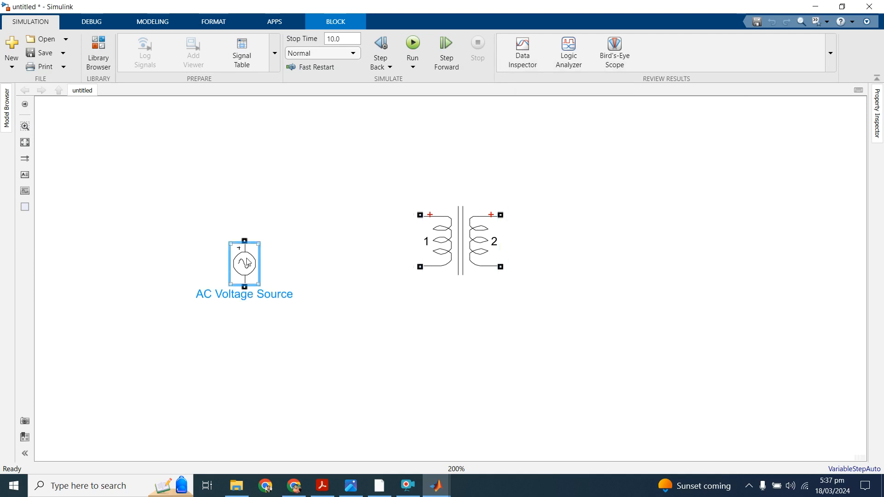
{"action": "double_click", "coordinate": [247, 262]}
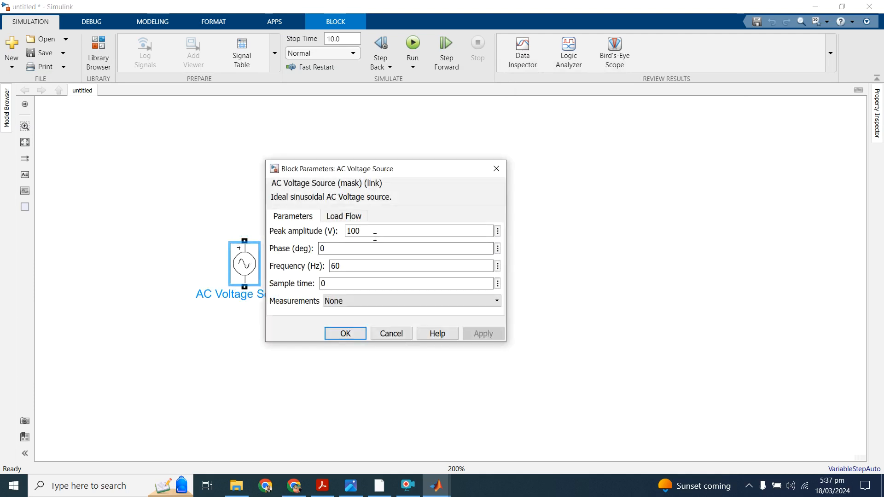
{"action": "double_click", "coordinate": [364, 230]}
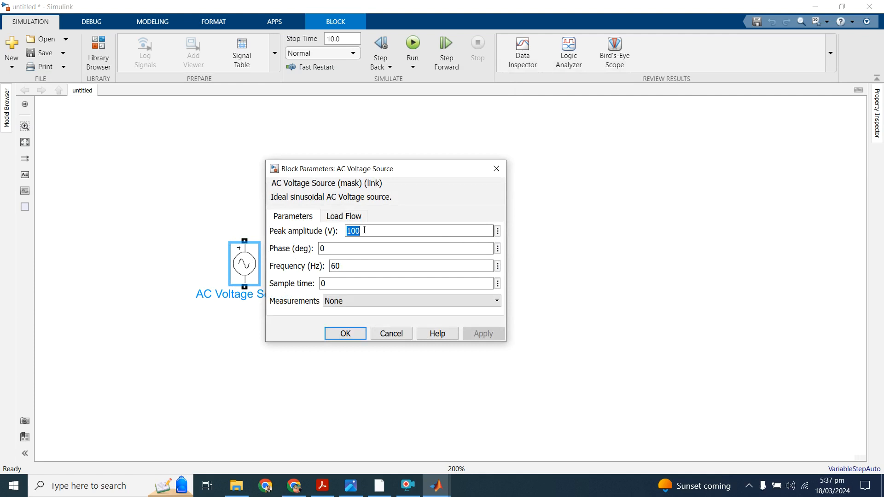
{"action": "type", "text": "314"}
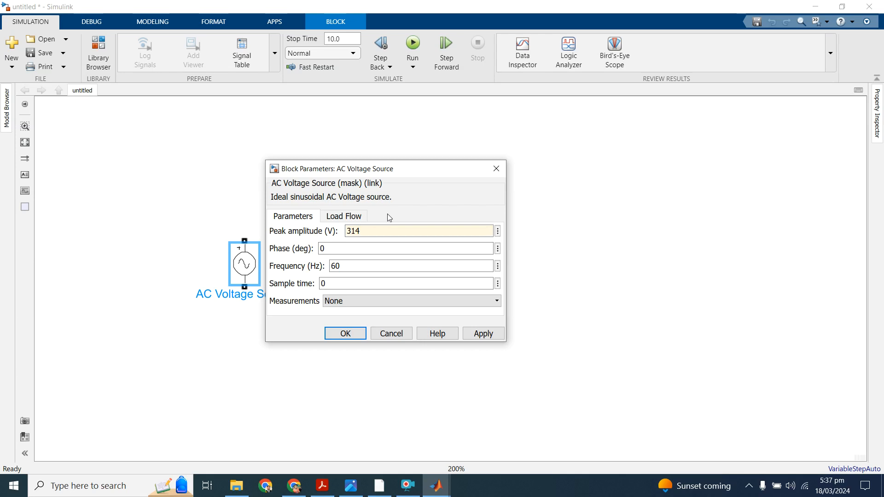
{"action": "double_click", "coordinate": [343, 267]}
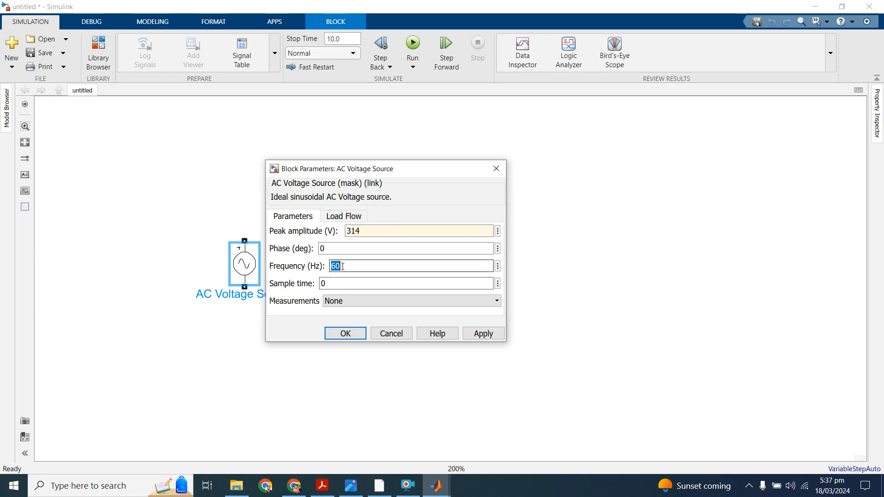
{"action": "type", "text": "50"}
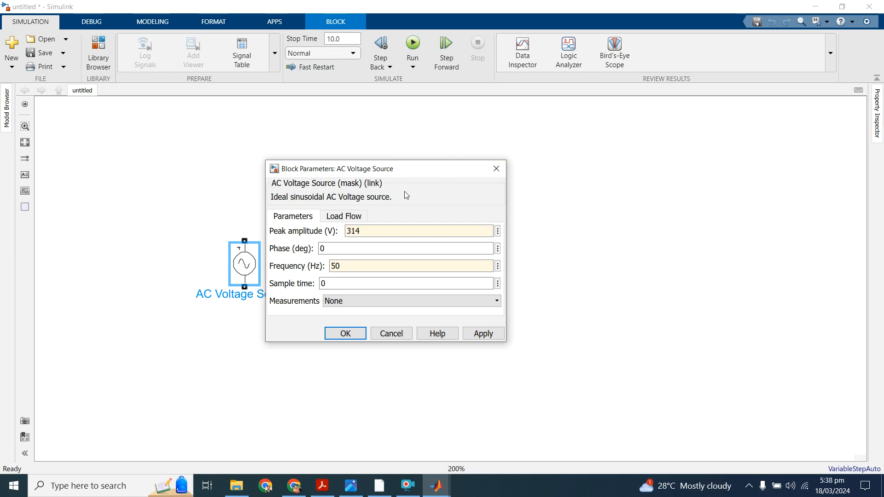
{"action": "left_click", "coordinate": [372, 231]}
{"action": "left_click", "coordinate": [345, 333]}
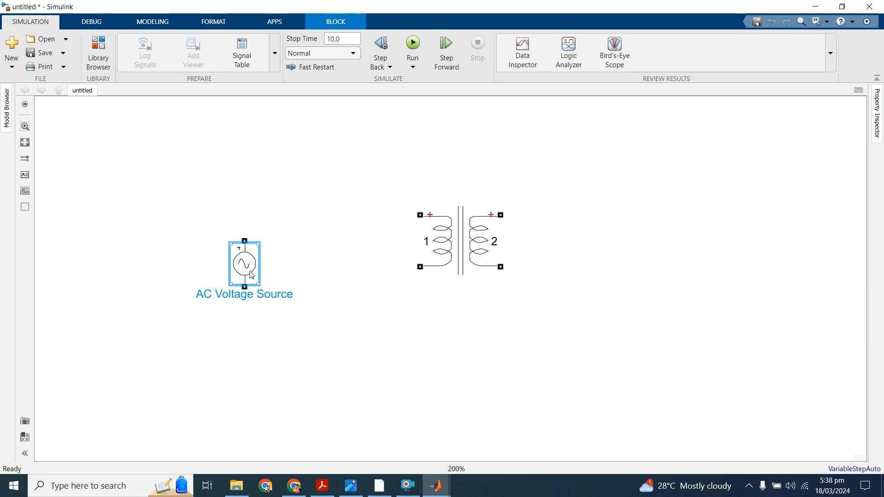
- Add a Current Measurement block above the circuit, between the source and the transformer, by searching for "curr"
{"action": "double_click", "coordinate": [335, 154]}
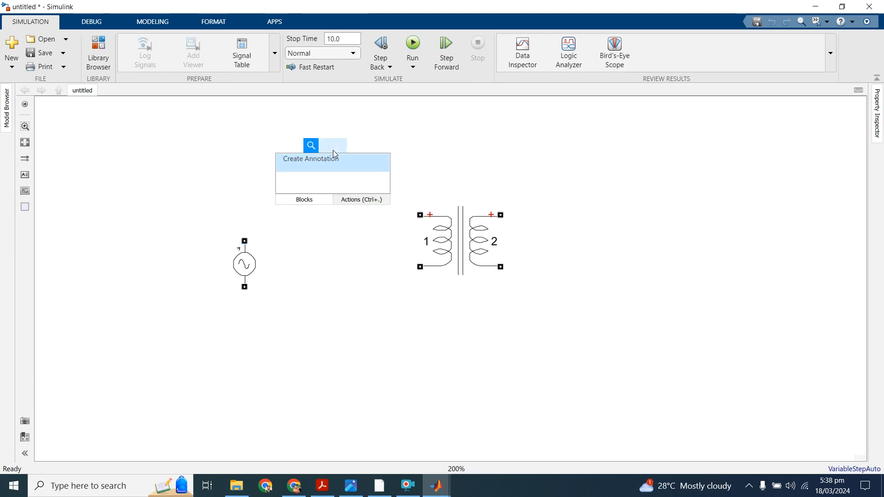
{"action": "type", "text": "curr"}
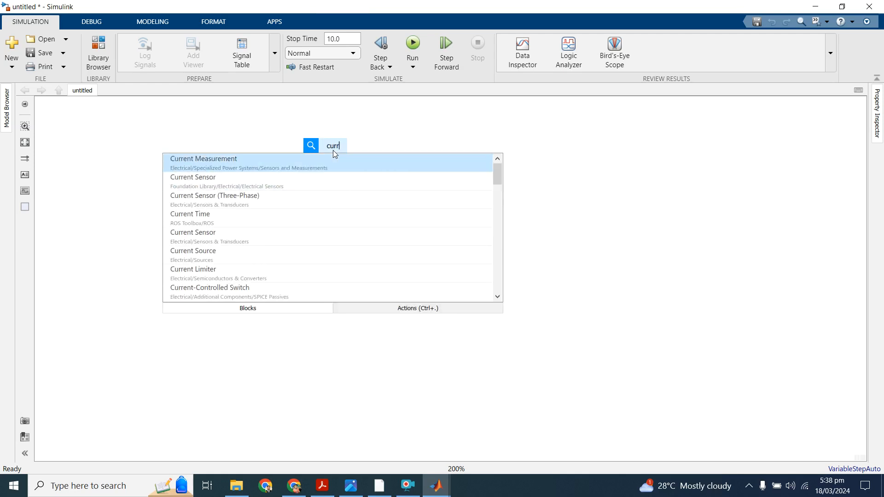
{"action": "key", "text": "Return"}
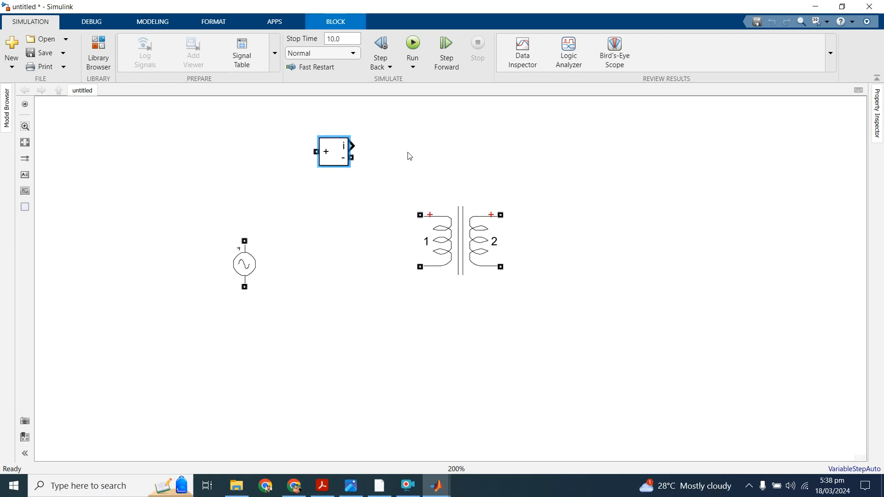
{"action": "double_click", "coordinate": [442, 147]}
{"action": "type", "text": "vo"}
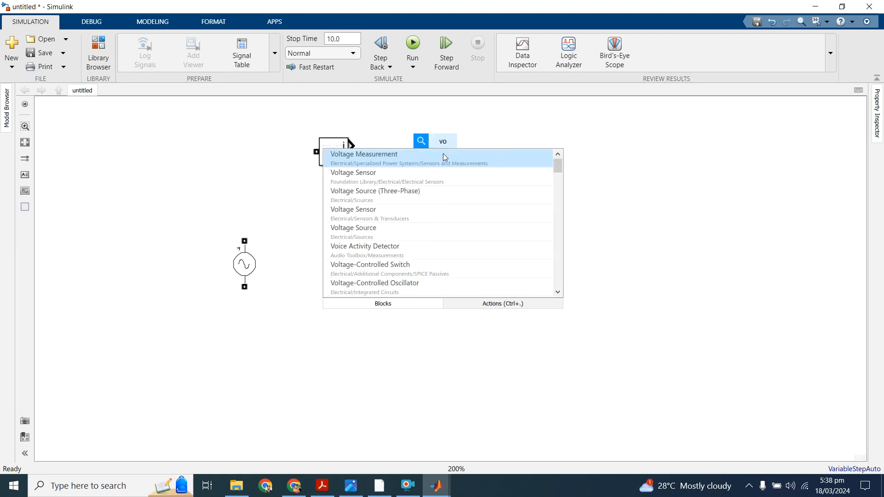
{"action": "key", "text": "Escape"}
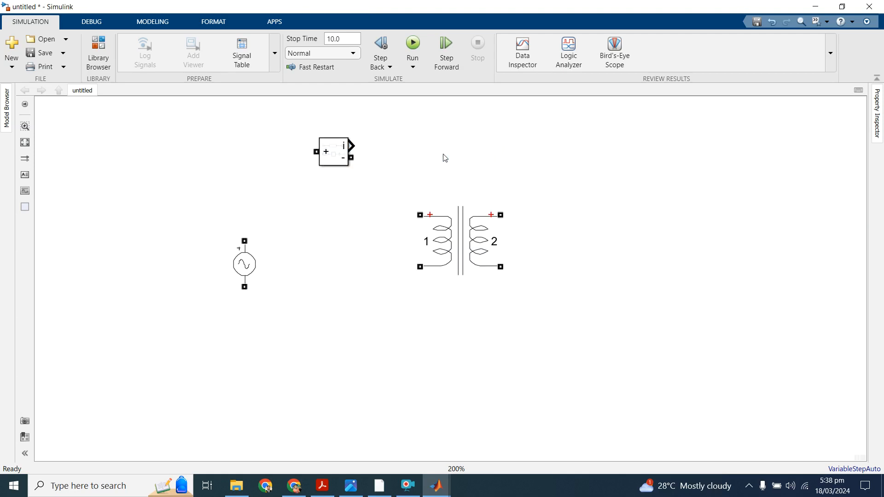
- Add a Voltage Measurement block by searching for "vol" and arrange it between the AC voltage source and the transformer
{"action": "double_click", "coordinate": [414, 166]}
{"action": "type", "text": "vol"}
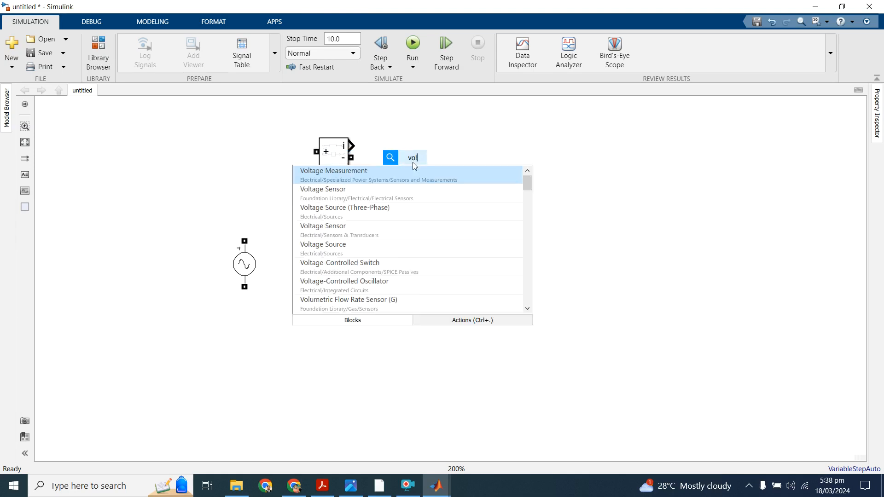
{"action": "key", "text": "Return"}
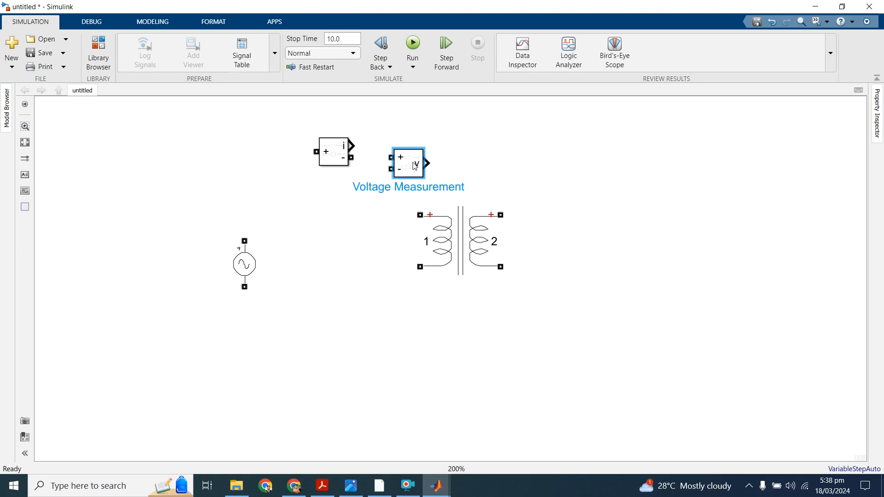
{"action": "left_click", "coordinate": [249, 269]}
{"action": "left_click_drag", "start_coordinate": [249, 270], "coordinate": [208, 286]}
{"action": "left_click_drag", "start_coordinate": [401, 177], "coordinate": [301, 280]}
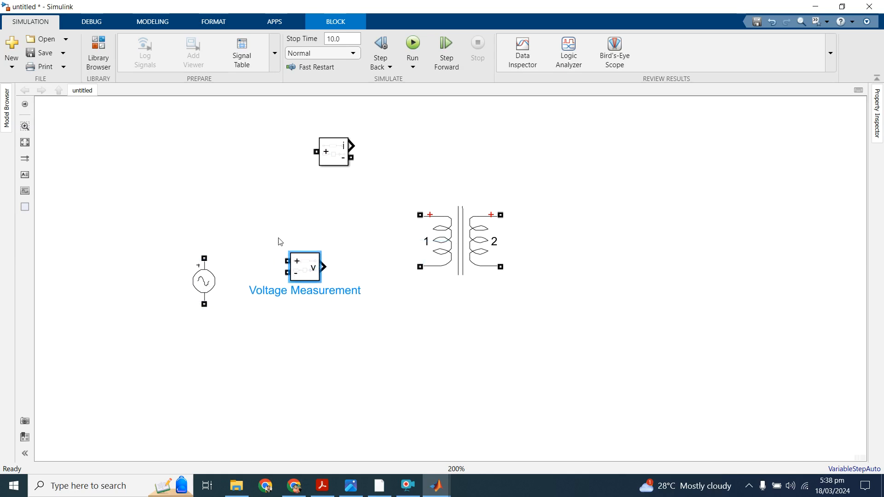
- Wire the AC voltage source to the transformer's winding 1 terminals and connect the Voltage Measurement block in parallel across both lines
{"action": "left_click", "coordinate": [204, 258]}
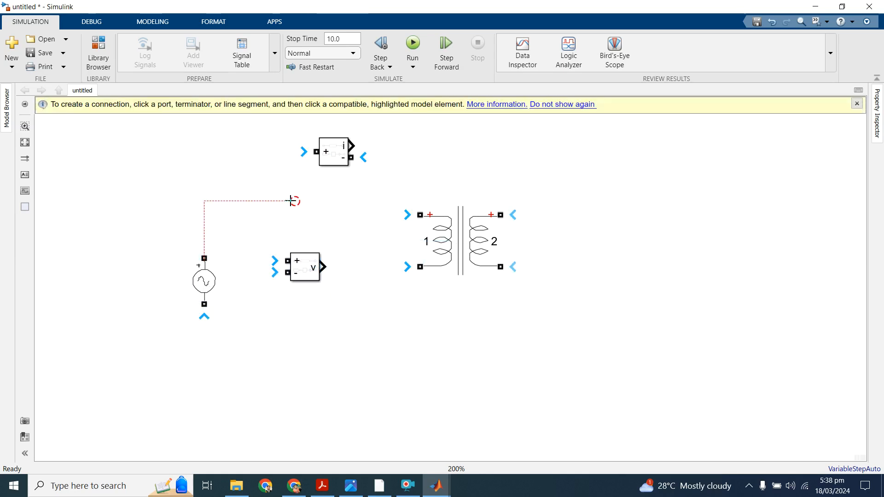
{"action": "left_click", "coordinate": [415, 215]}
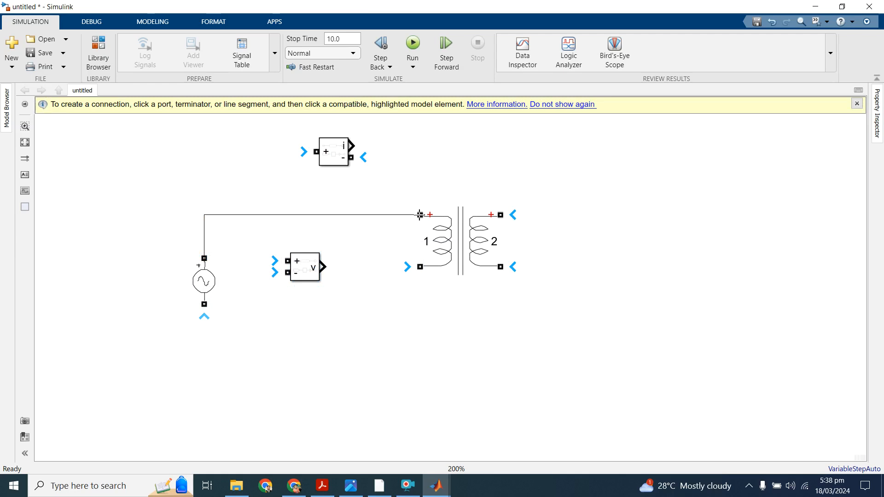
{"action": "left_click", "coordinate": [204, 305]}
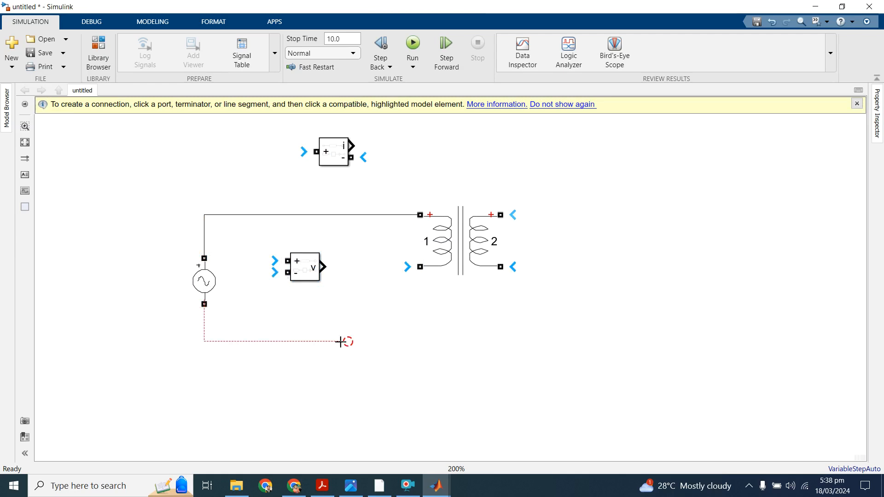
{"action": "left_click", "coordinate": [417, 267]}
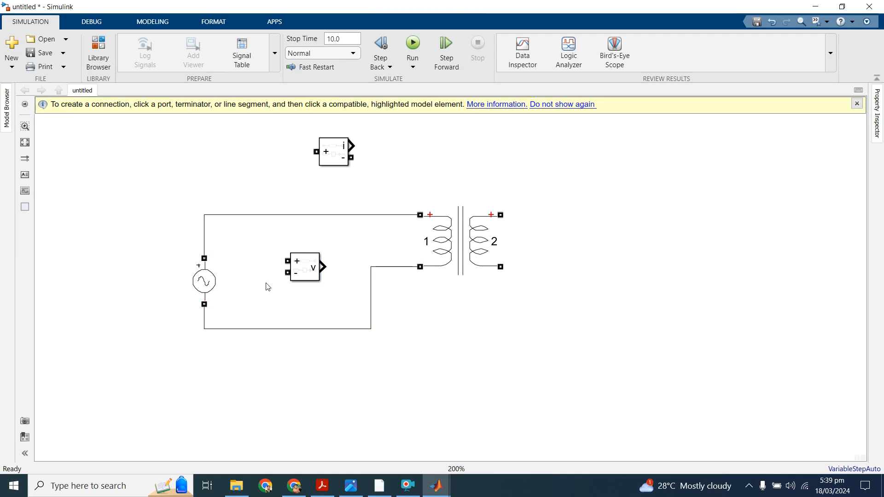
{"action": "left_click_drag", "start_coordinate": [299, 267], "coordinate": [256, 215]}
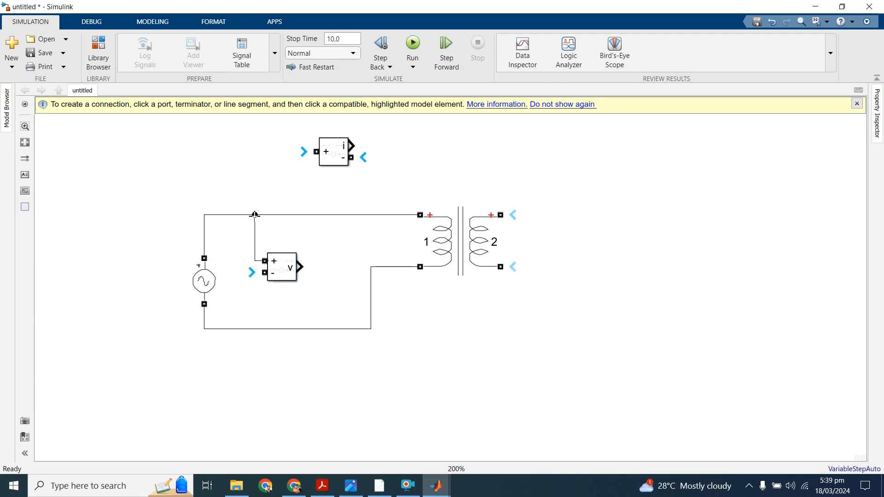
{"action": "left_click_drag", "start_coordinate": [263, 274], "coordinate": [256, 329]}
- Replace the upper source-to-transformer wire with the Current Measurement block, connected in series to winding 1's positive terminal
{"action": "left_click_drag", "start_coordinate": [343, 159], "coordinate": [353, 171]}
{"action": "left_click_drag", "start_coordinate": [357, 171], "coordinate": [355, 171]}
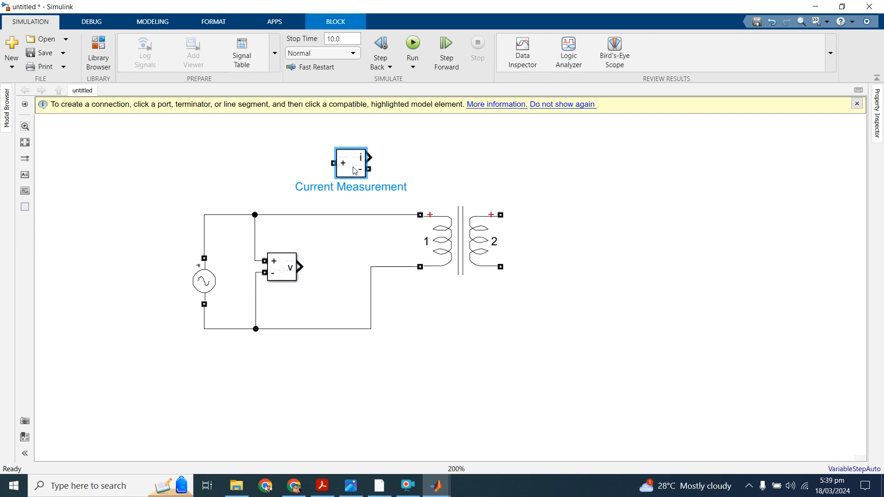
{"action": "left_click", "coordinate": [323, 215]}
{"action": "key", "text": "Delete"}
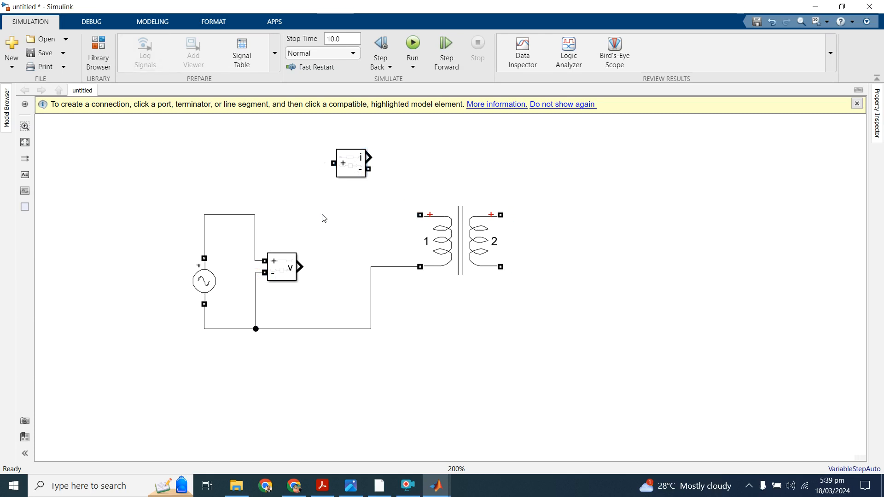
{"action": "left_click_drag", "start_coordinate": [334, 164], "coordinate": [254, 215]}
{"action": "mouse_move", "coordinate": [369, 169]}
{"action": "left_mouse_down"}
{"action": "mouse_move", "coordinate": [385, 201]}
{"action": "mouse_move", "coordinate": [411, 216]}
{"action": "left_mouse_up"}
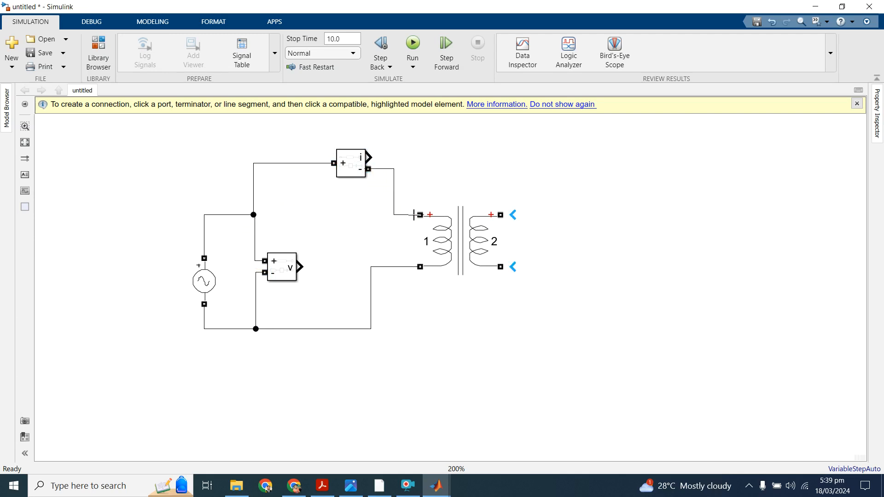
{"action": "left_click_drag", "start_coordinate": [352, 162], "coordinate": [352, 201]}
- Add a Power block from the Specialized Power Systems Sensors and Measurements library and place it above the Current Measurement block
{"action": "double_click", "coordinate": [333, 146]}
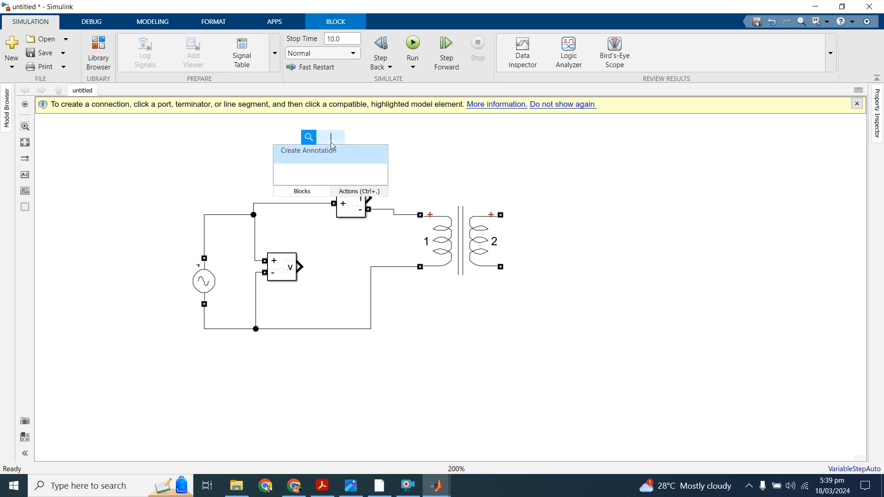
{"action": "type", "text": "power"}
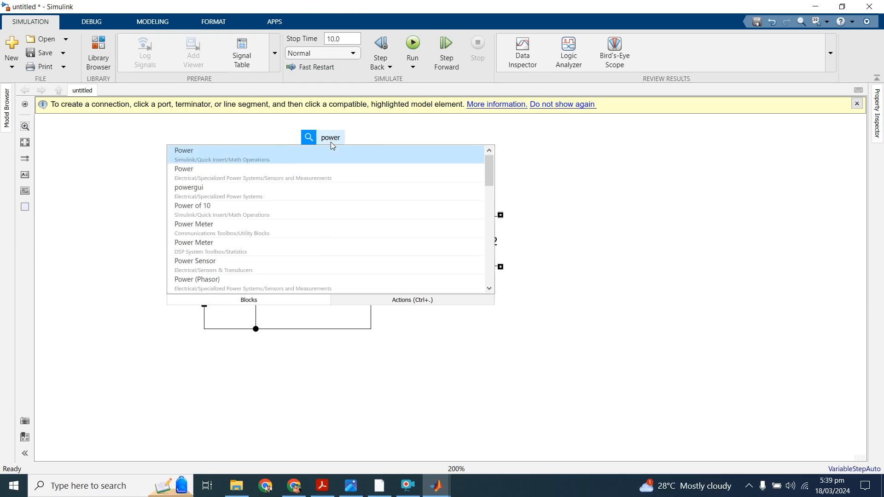
{"action": "key", "text": "Down"}
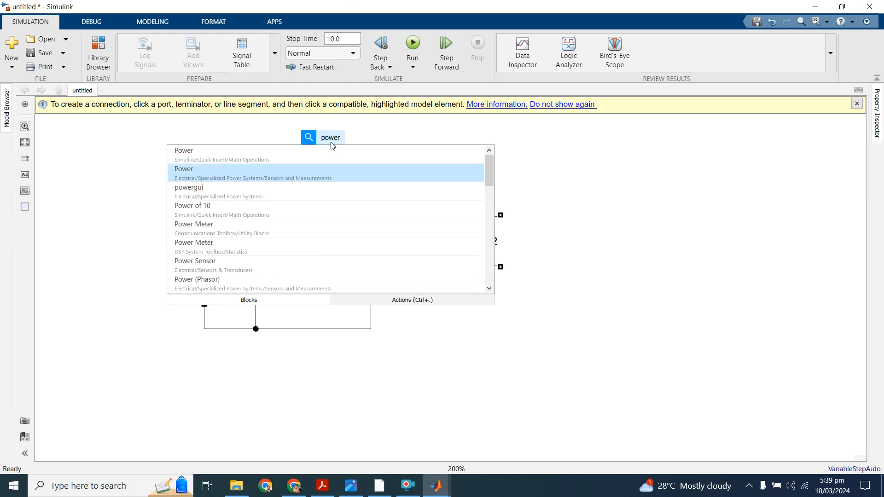
{"action": "key", "text": "Return"}
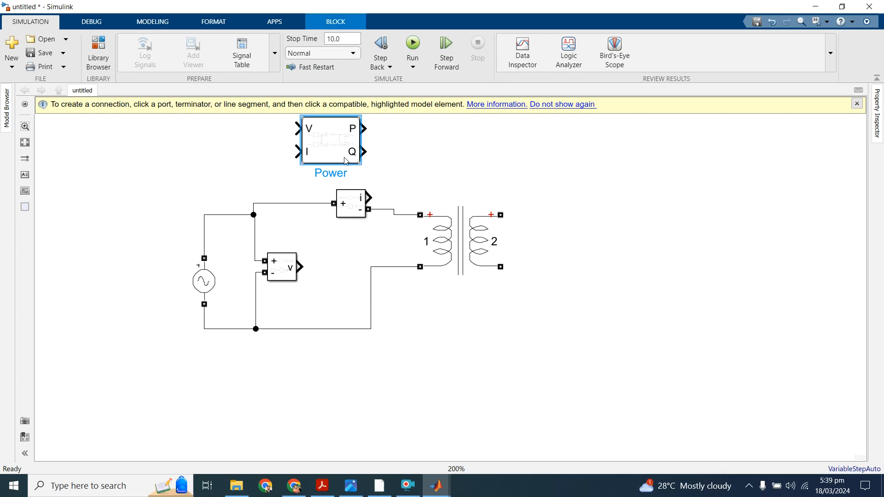
{"action": "left_click_drag", "start_coordinate": [337, 145], "coordinate": [378, 201]}
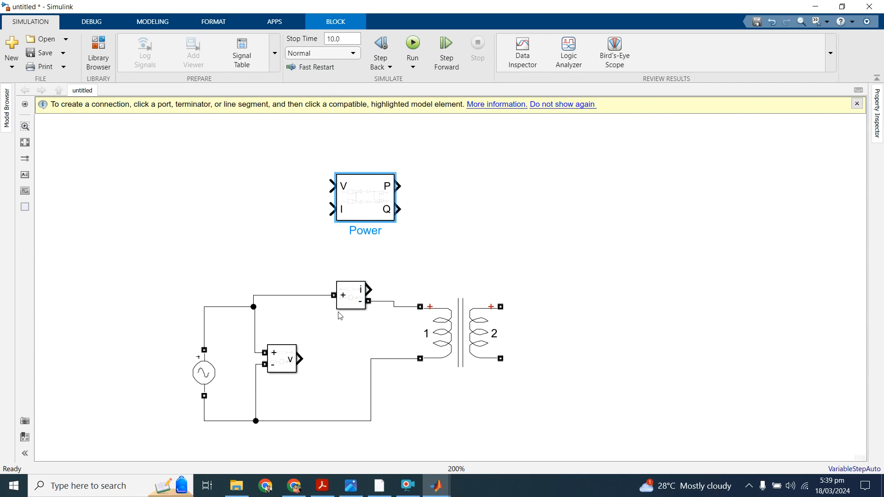
{"action": "left_click_drag", "start_coordinate": [374, 192], "coordinate": [356, 201]}
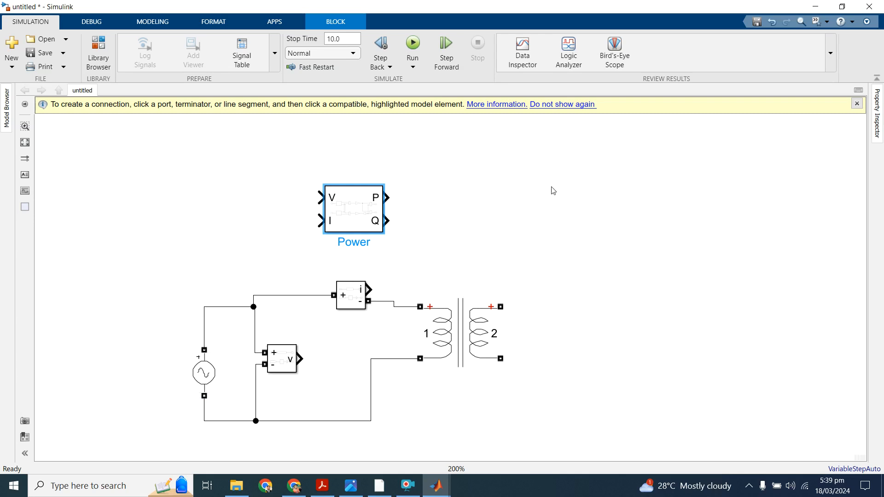
- Add an RMS block from the Specialized Power Systems Sensors and Measurements library beside the Power block and open its parameters
{"action": "double_click", "coordinate": [508, 227]}
{"action": "type", "text": "rms"}
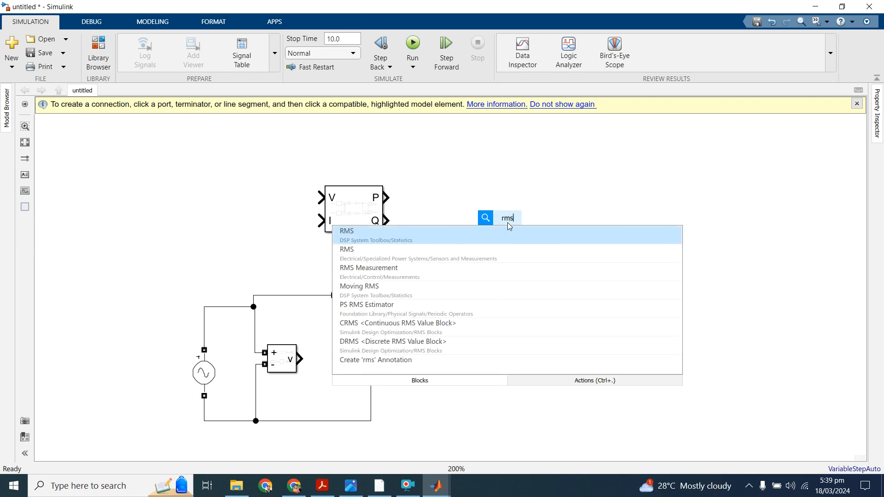
{"action": "key", "text": "Down"}
{"action": "key", "text": "Return"}
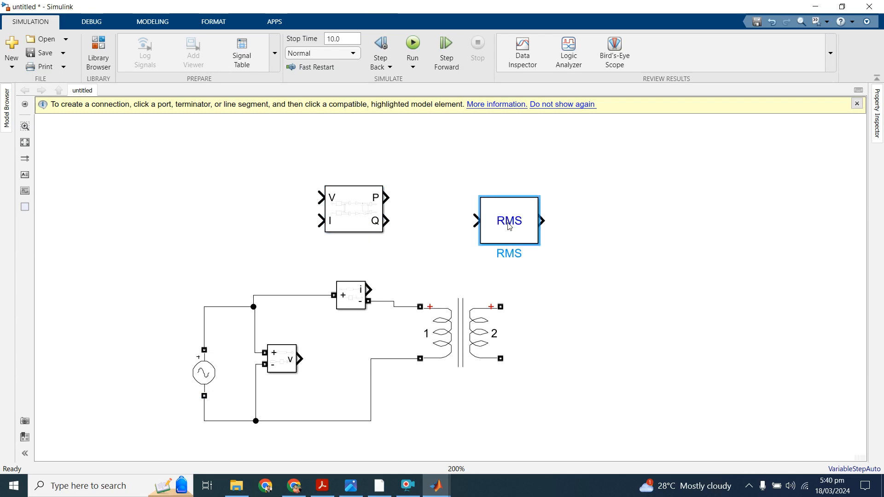
{"action": "double_click", "coordinate": [510, 226]}
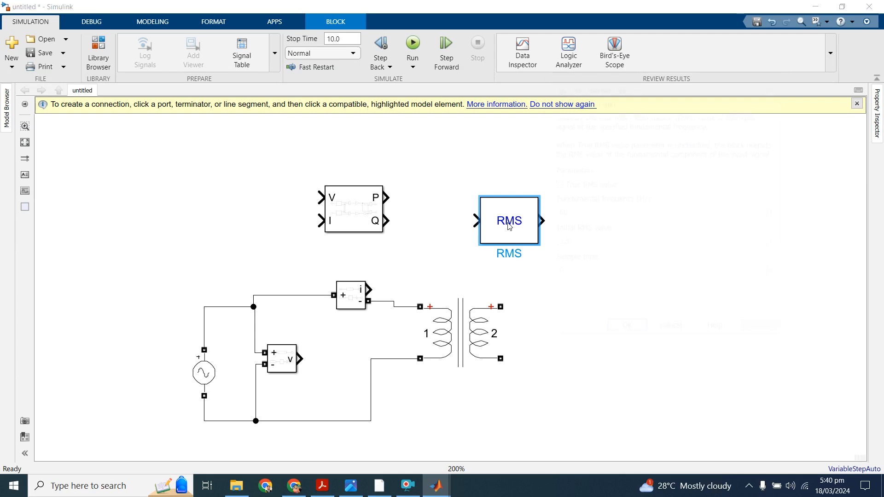
{"action": "double_click", "coordinate": [576, 242]}
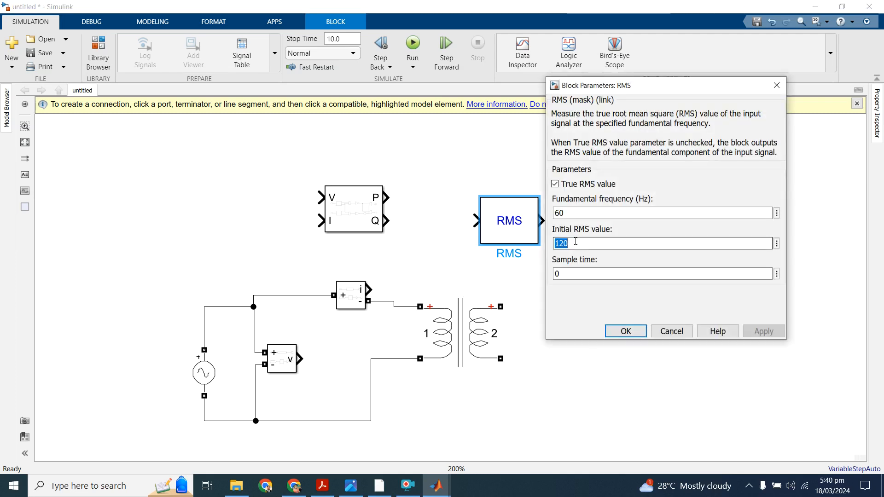
{"action": "type", "text": "50"}
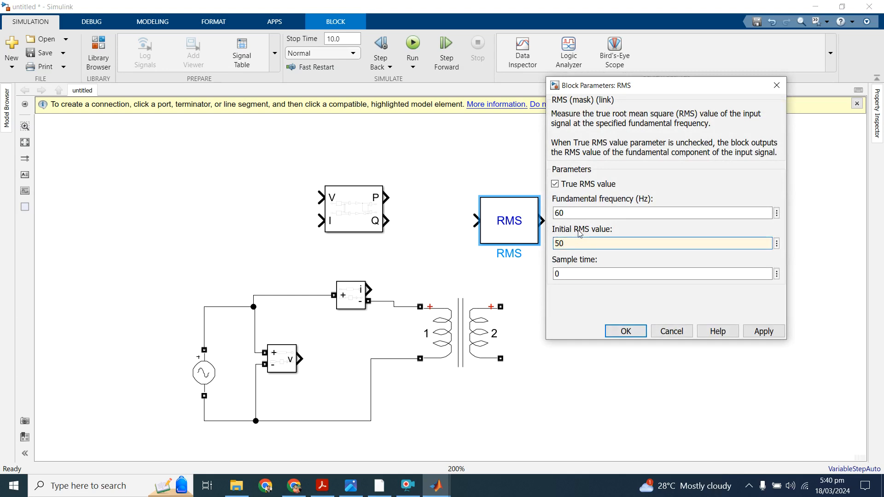
{"action": "key", "text": "ctrl+z"}
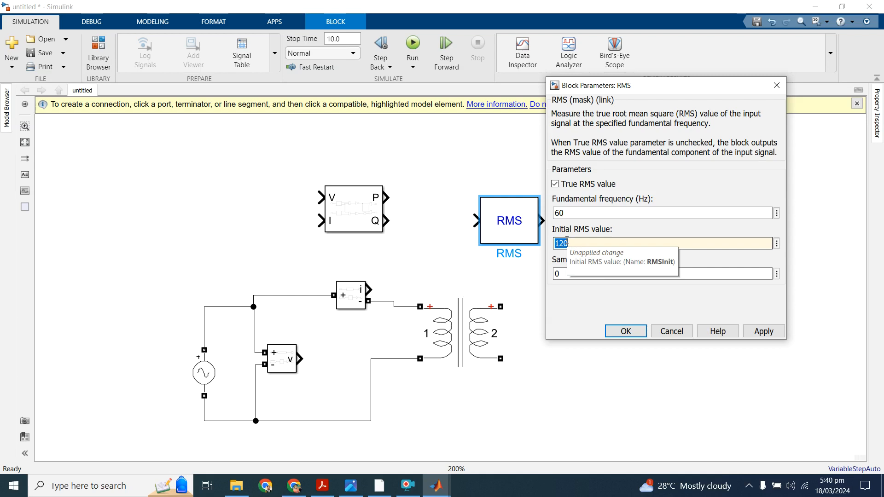
- Set the RMS block's fundamental frequency to 50 Hz and initial RMS value to 0, keeping True RMS value enabled
{"action": "double_click", "coordinate": [569, 210]}
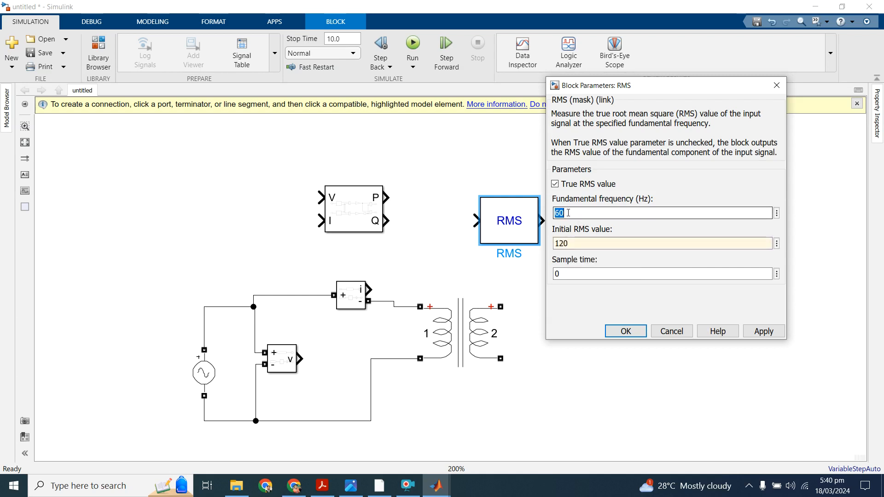
{"action": "type", "text": "5"}
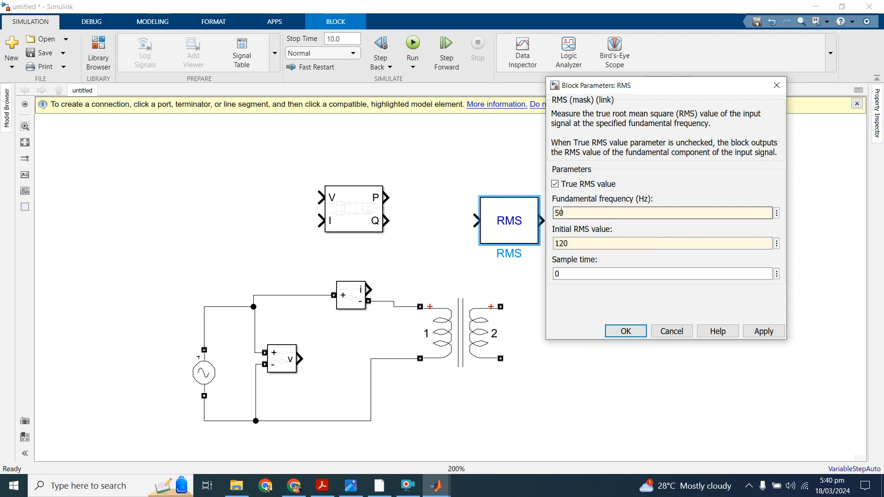
{"action": "left_click", "coordinate": [408, 486]}
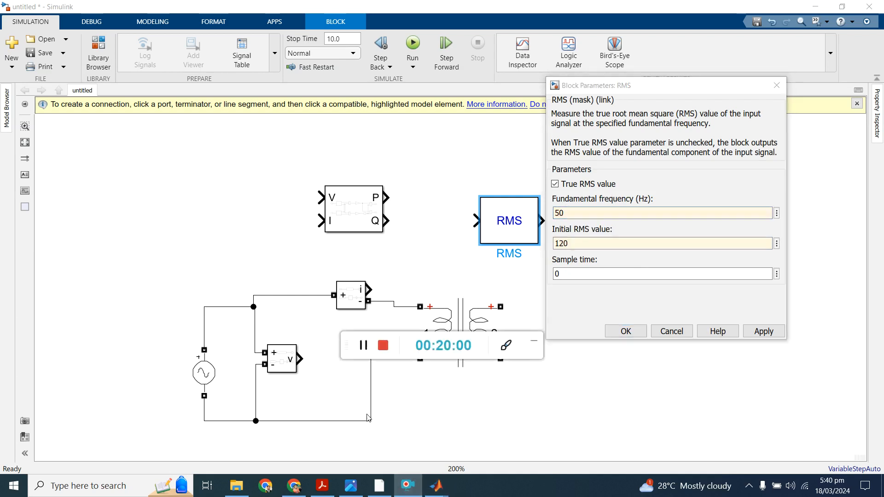
{"action": "left_click", "coordinate": [537, 341]}
{"action": "double_click", "coordinate": [573, 245]}
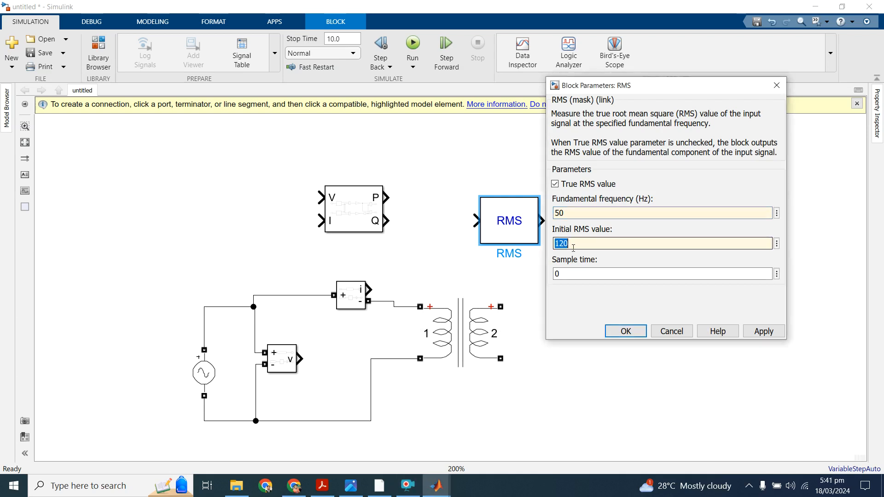
{"action": "type", "text": "0"}
{"action": "left_click", "coordinate": [626, 332]}
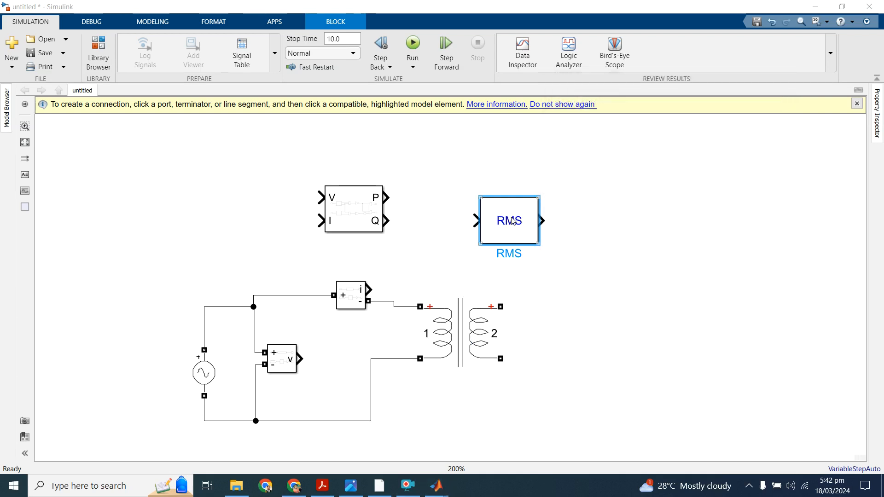
- Paste two copies of the RMS block beside the transformer and align the original with the Power block's P output
{"action": "left_click_drag", "start_coordinate": [511, 224], "coordinate": [520, 227]}
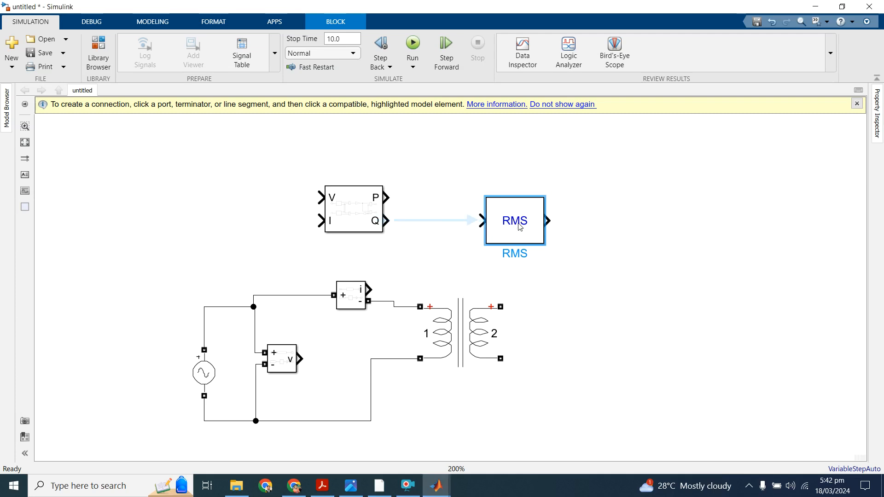
{"action": "key", "text": "ctrl+v"}
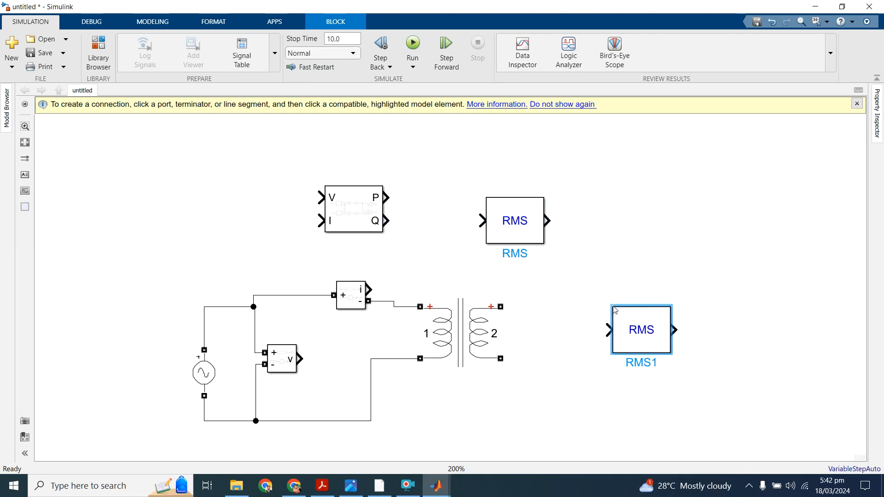
{"action": "key", "text": "ctrl+v"}
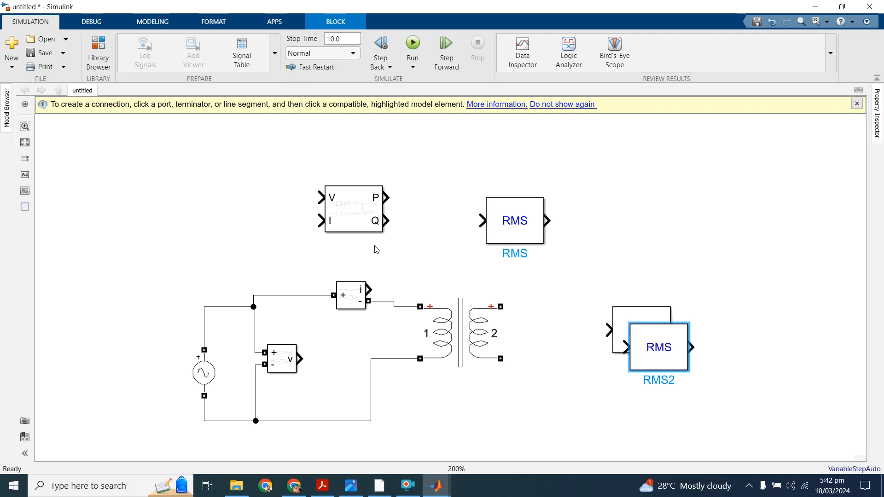
{"action": "left_click_drag", "start_coordinate": [530, 218], "coordinate": [520, 197]}
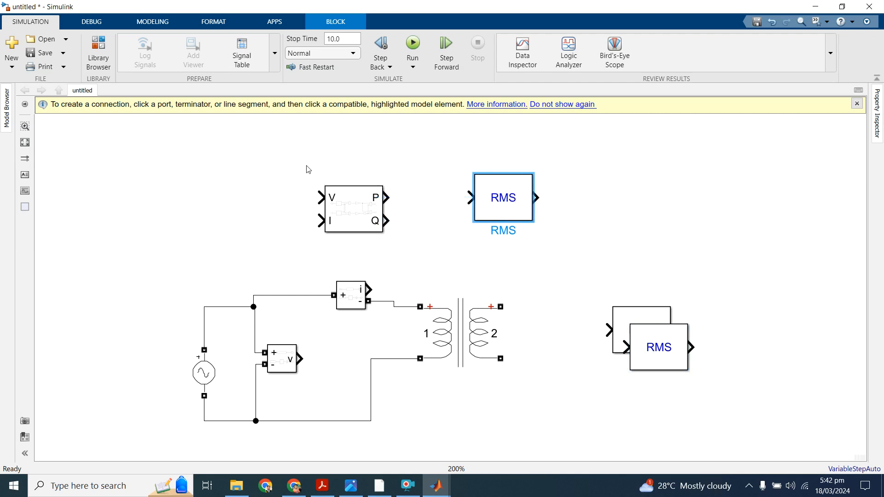
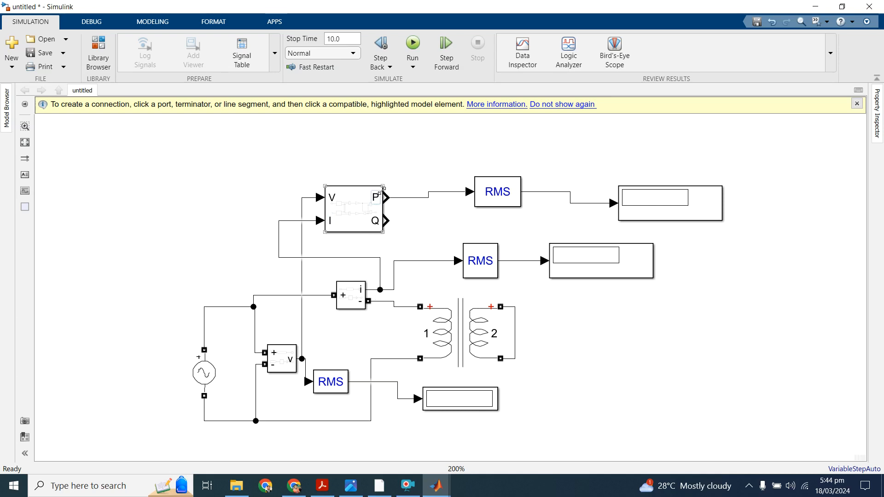
{"action": "left_click", "coordinate": [634, 203]}
{"action": "left_click", "coordinate": [634, 265]}
{"action": "left_click", "coordinate": [325, 247]}
{"action": "left_click", "coordinate": [324, 189]}
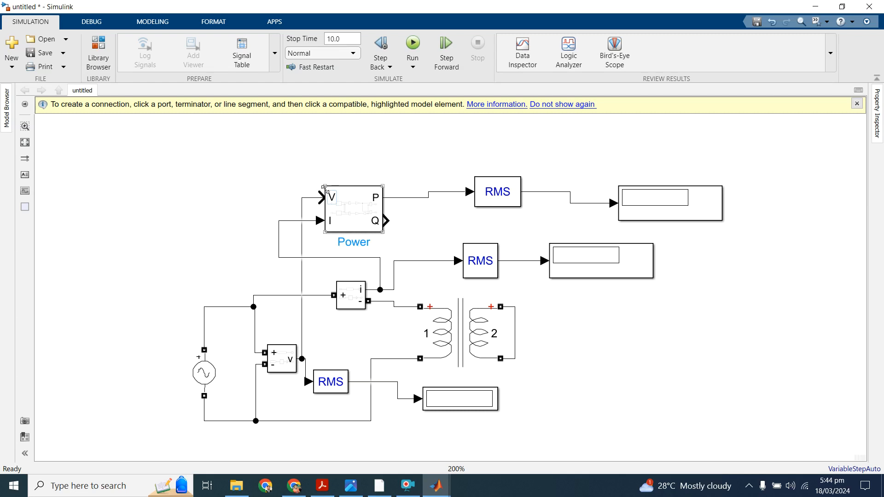
{"action": "left_click", "coordinate": [430, 238]}
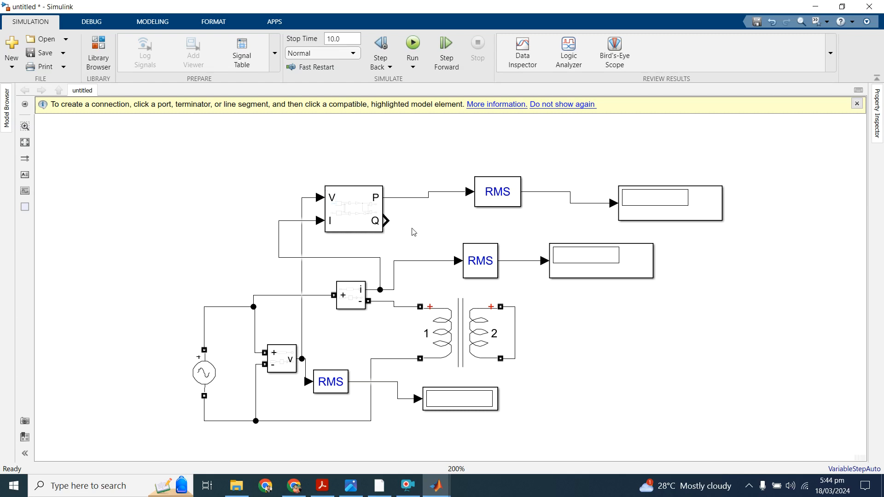
- Add a powergui block from the Specialized Power Systems library and place it above the AC voltage source
{"action": "double_click", "coordinate": [160, 162]}
{"action": "type", "text": "power"}
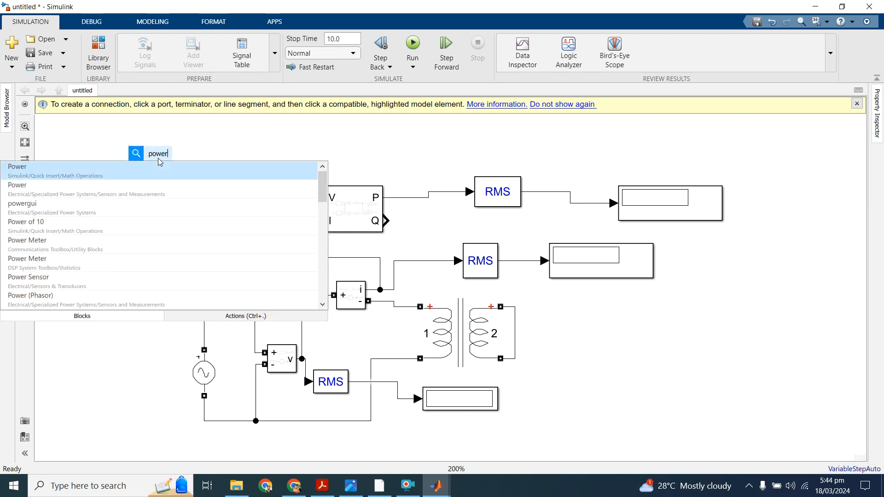
{"action": "key", "text": "Down"}
{"action": "key", "text": "Down"}
{"action": "key", "text": "Return"}
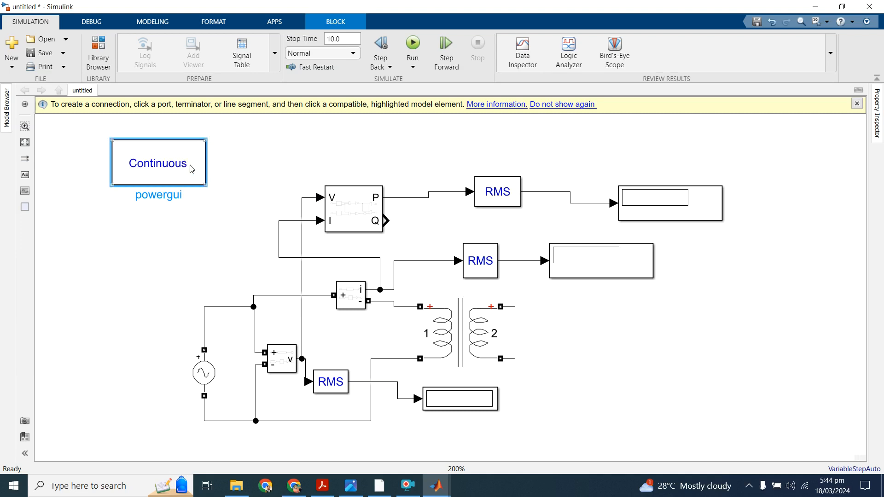
{"action": "left_click_drag", "start_coordinate": [192, 168], "coordinate": [204, 173]}
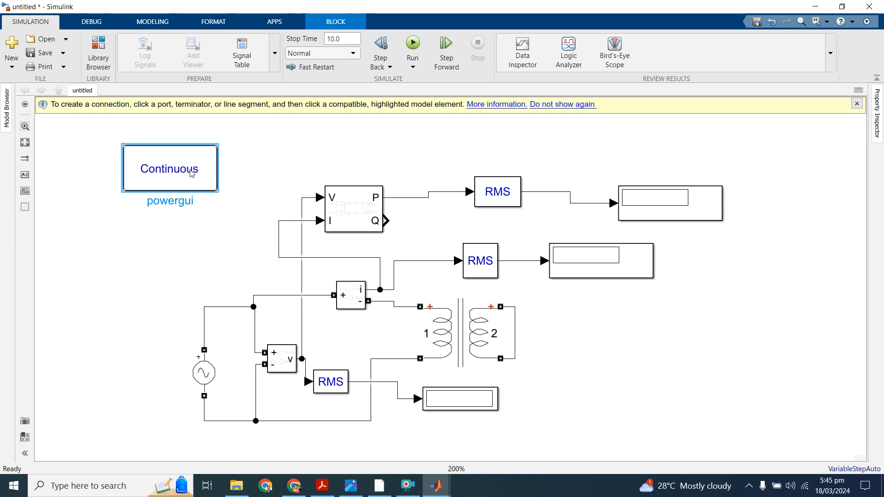
{"action": "left_click_drag", "start_coordinate": [186, 172], "coordinate": [198, 178]}
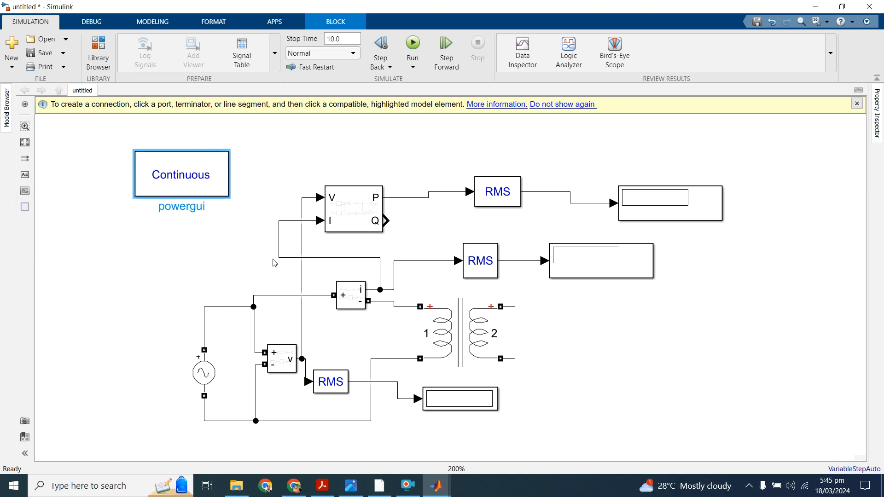
- Check the short circuit test diagram in the Electric Machines Lab 03 PDF in Acrobat and return to the Simulink model
{"action": "left_click", "coordinate": [324, 486]}
{"action": "left_click_drag", "start_coordinate": [852, 297], "coordinate": [839, 231]}
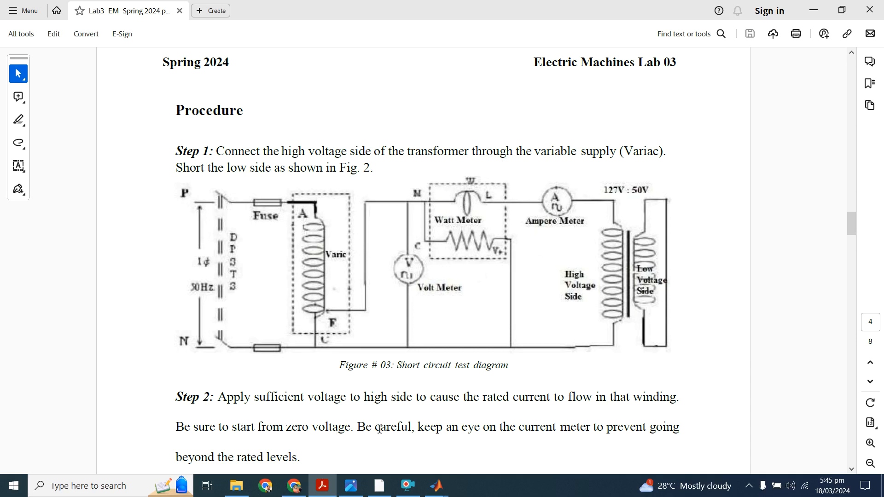
{"action": "mouse_move", "coordinate": [379, 484]}
{"action": "mouse_move", "coordinate": [436, 485]}
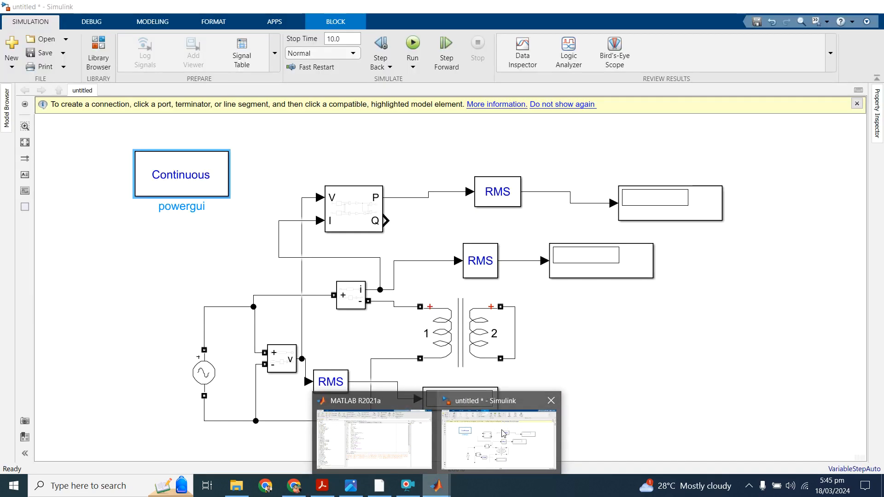
{"action": "left_click", "coordinate": [503, 433]}
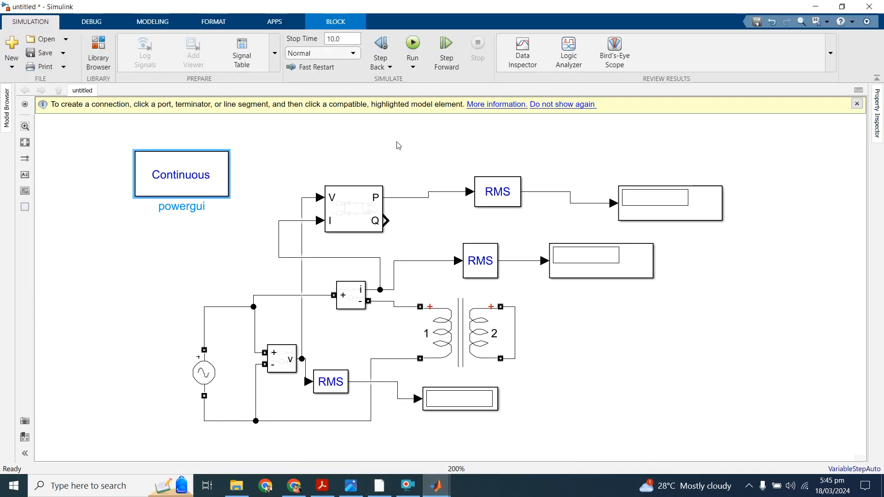
- Run the simulation of the transformer short circuit test model
{"action": "left_click", "coordinate": [410, 487]}
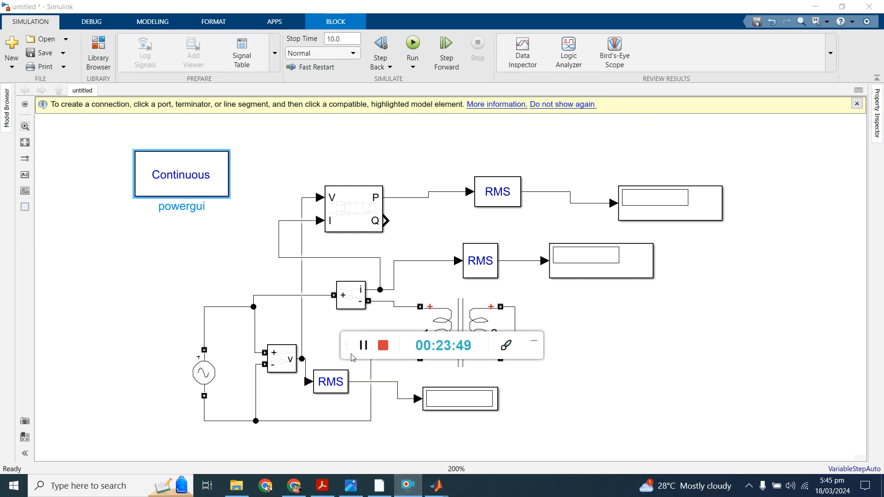
{"action": "left_click", "coordinate": [534, 343]}
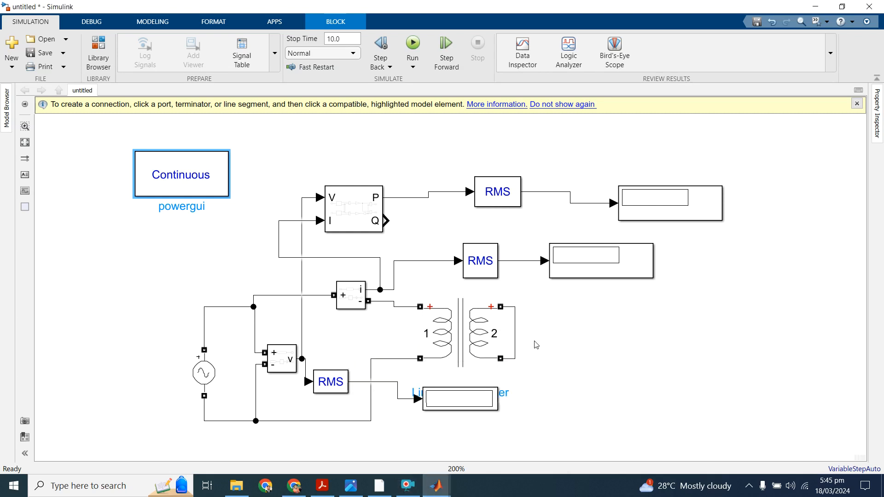
{"action": "left_click", "coordinate": [419, 46]}
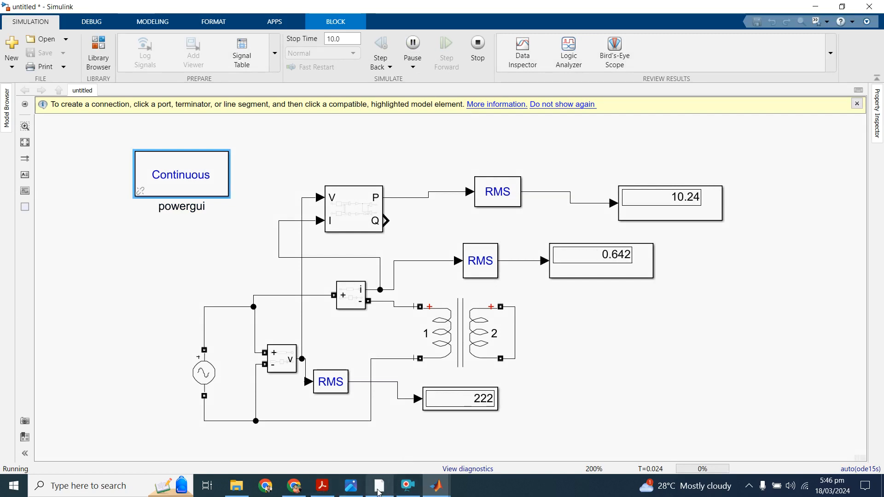
{"action": "left_click", "coordinate": [402, 491]}
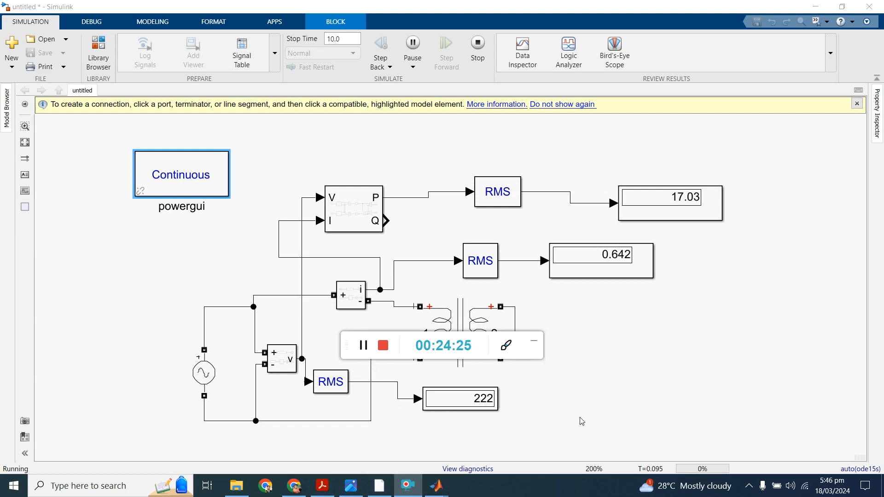
{"action": "left_click", "coordinate": [364, 346]}
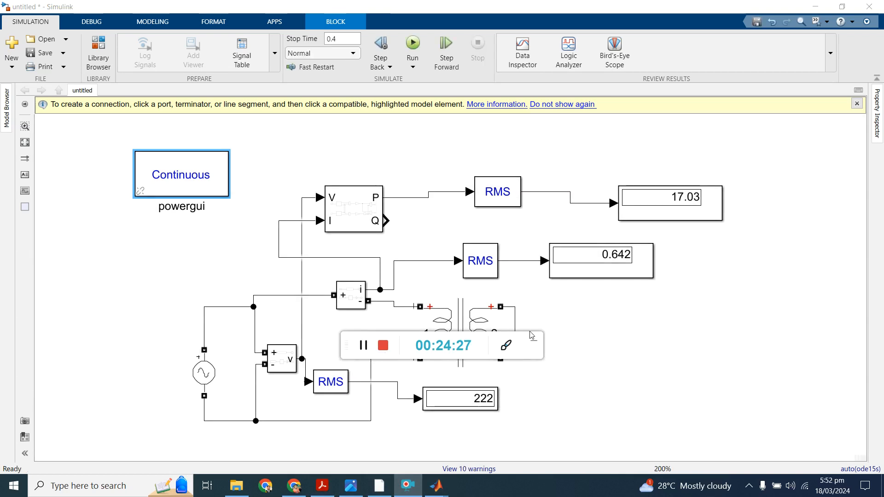
{"action": "left_click", "coordinate": [533, 339]}
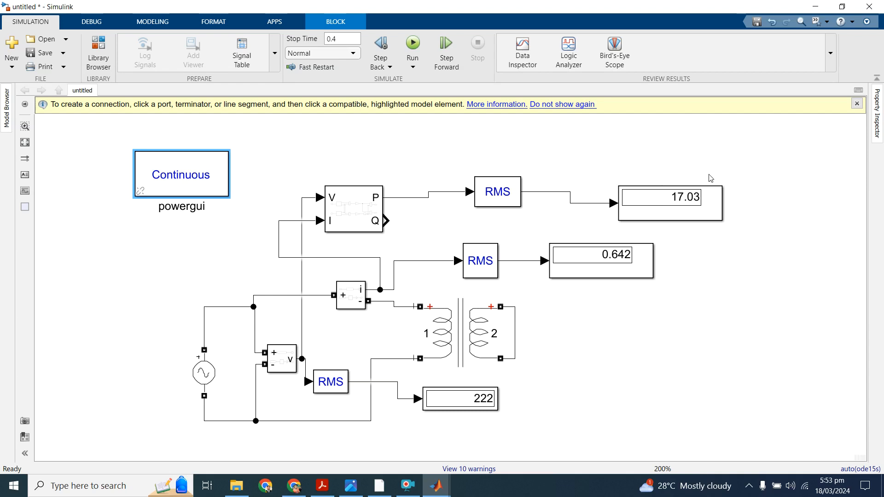
{"action": "left_click", "coordinate": [408, 486]}
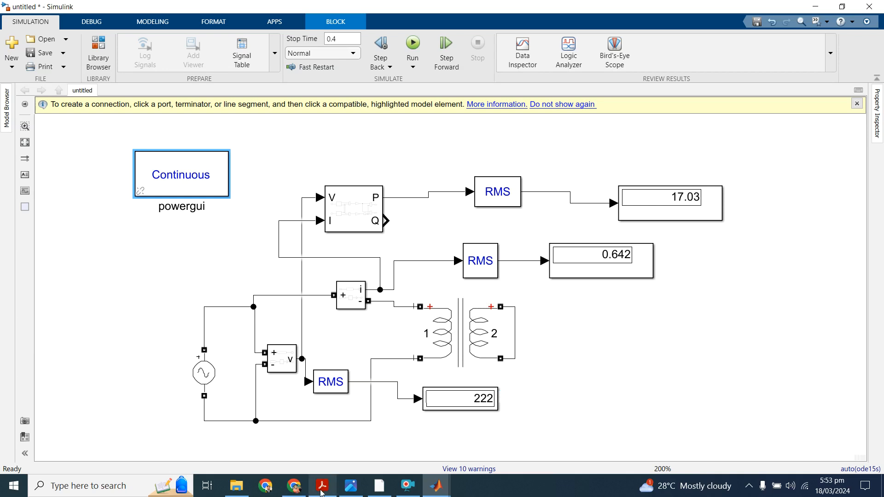
- Switch to the Lab 03 PDF in Acrobat and review the Calculations formulas and the equivalent circuit task
{"action": "mouse_move", "coordinate": [322, 493]}
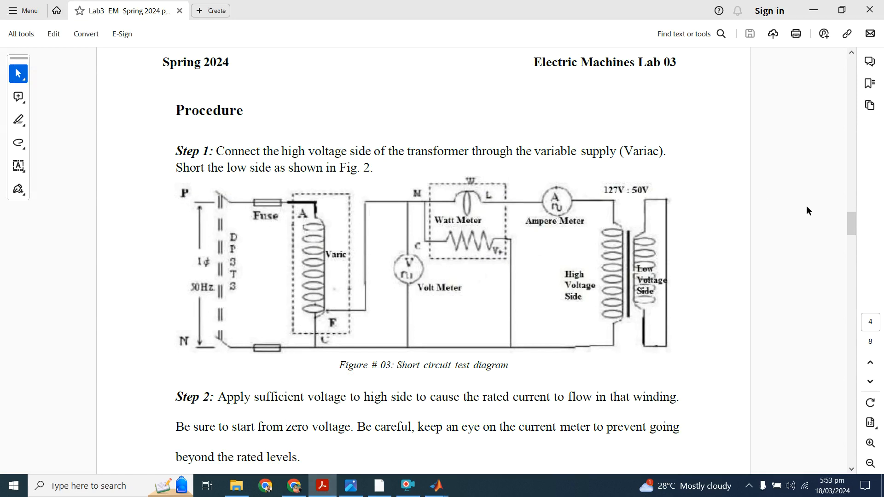
{"action": "left_click_drag", "start_coordinate": [858, 227], "coordinate": [864, 274]}
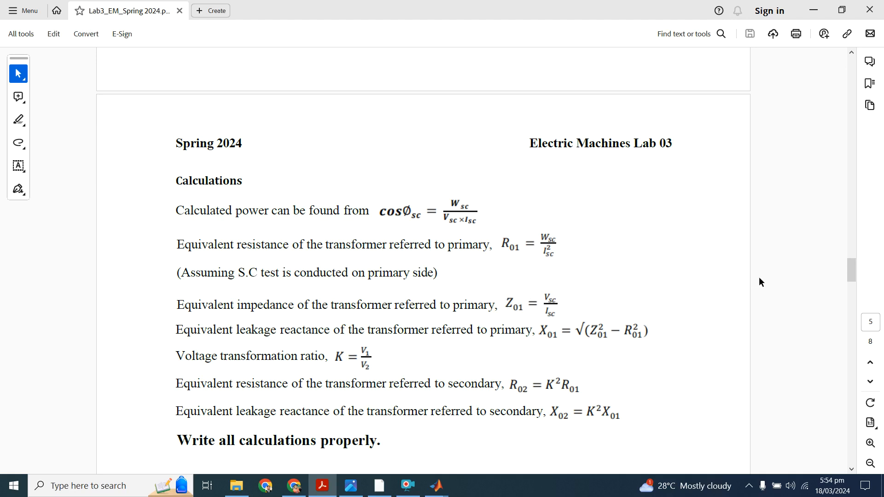
{"action": "mouse_move", "coordinate": [850, 271]}
{"action": "left_mouse_down"}
{"action": "mouse_move", "coordinate": [861, 300]}
{"action": "mouse_move", "coordinate": [865, 282]}
{"action": "left_mouse_up"}
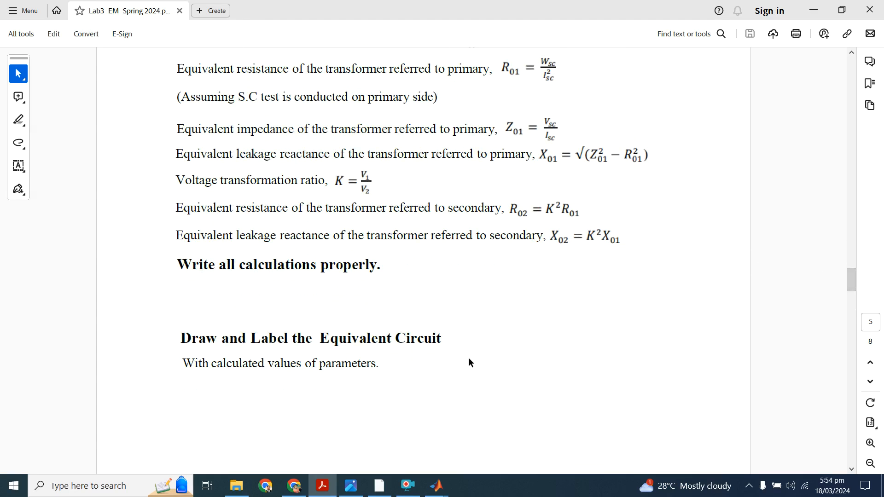
{"action": "left_click", "coordinate": [408, 485]}
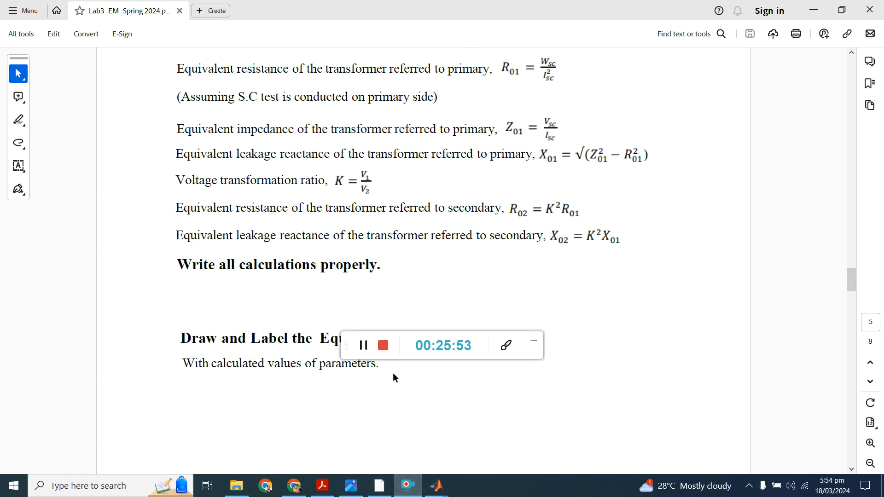